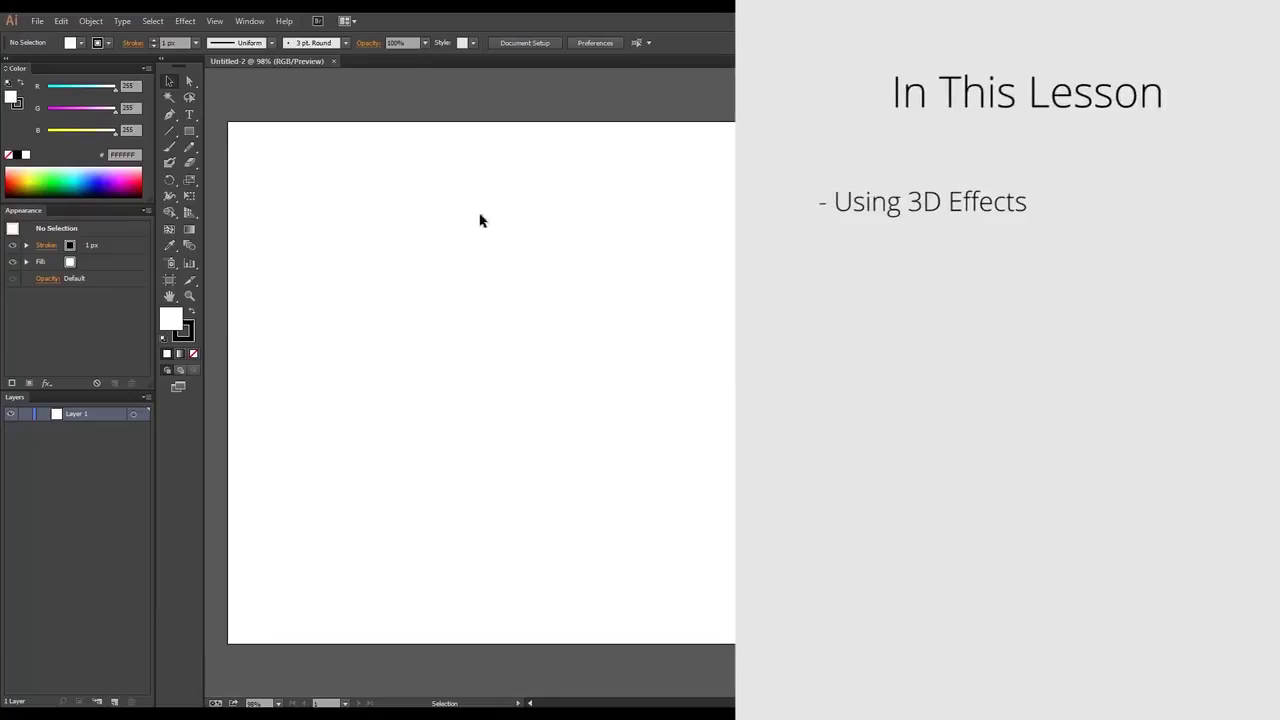
# Draw a 272 × 272 px square on the left of the artboard.
pyautogui.click(185, 21)
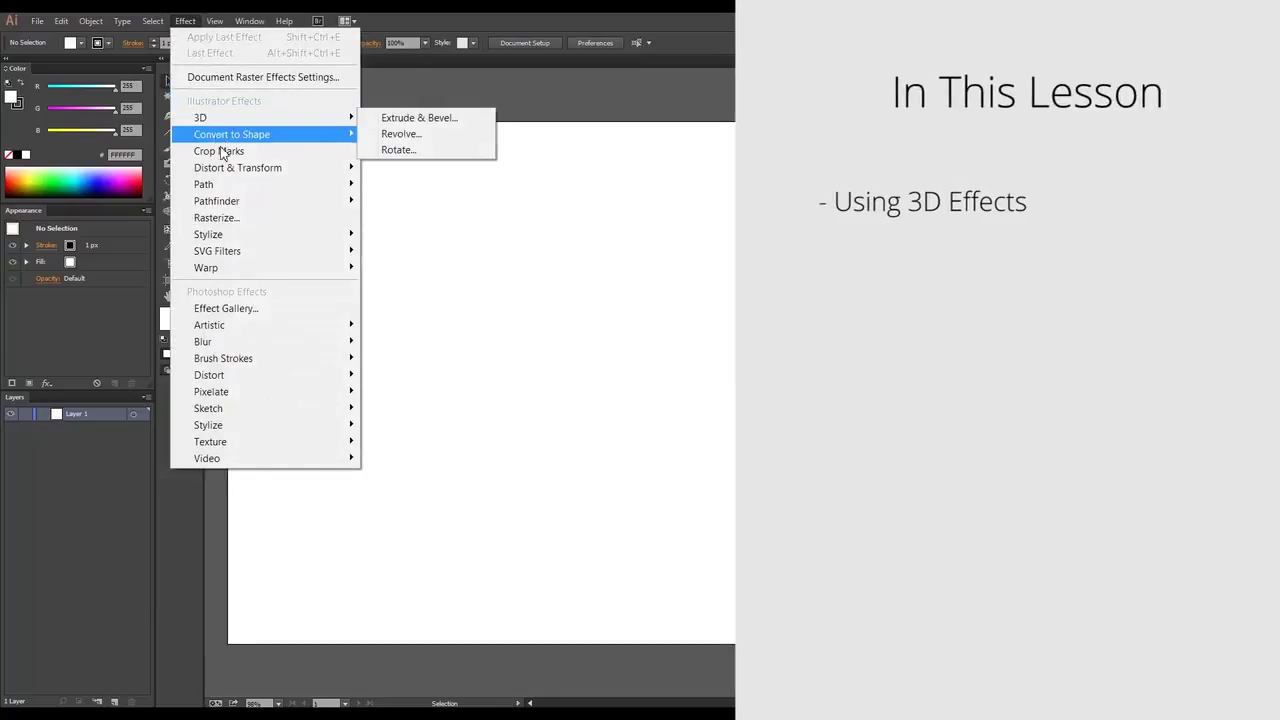
pyautogui.moveTo(255, 117)
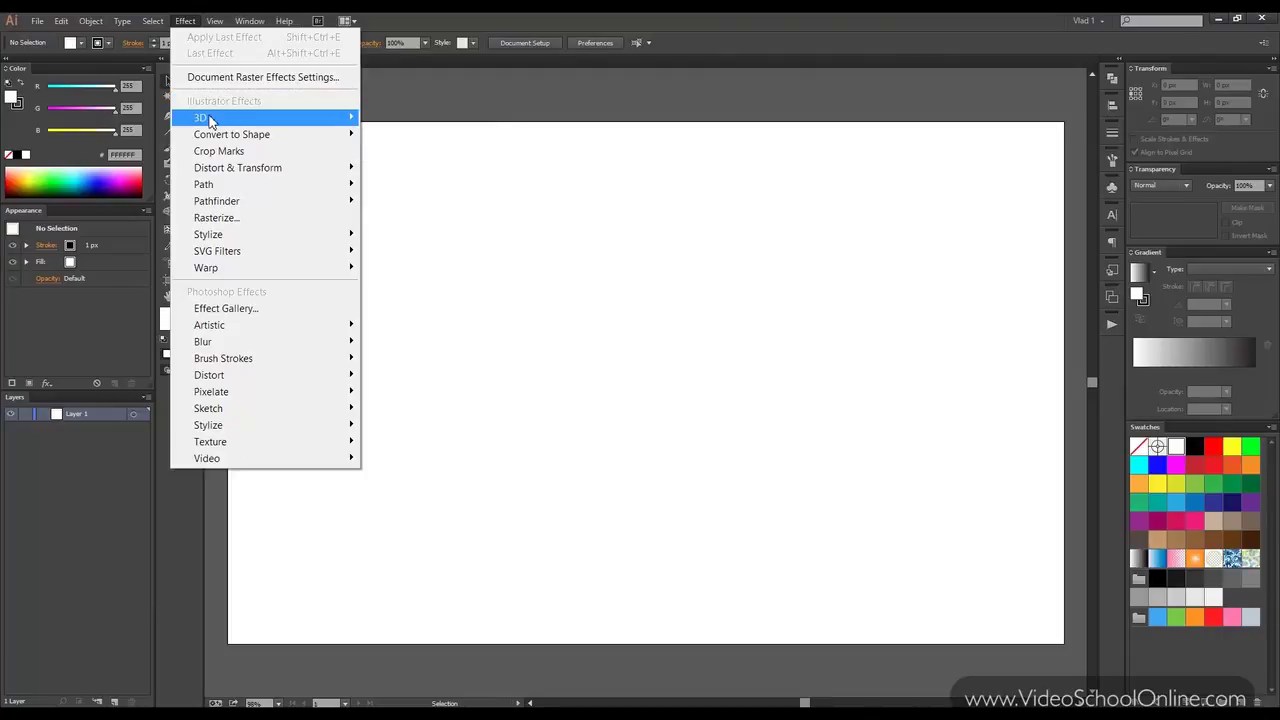
pyautogui.click(590, 100)
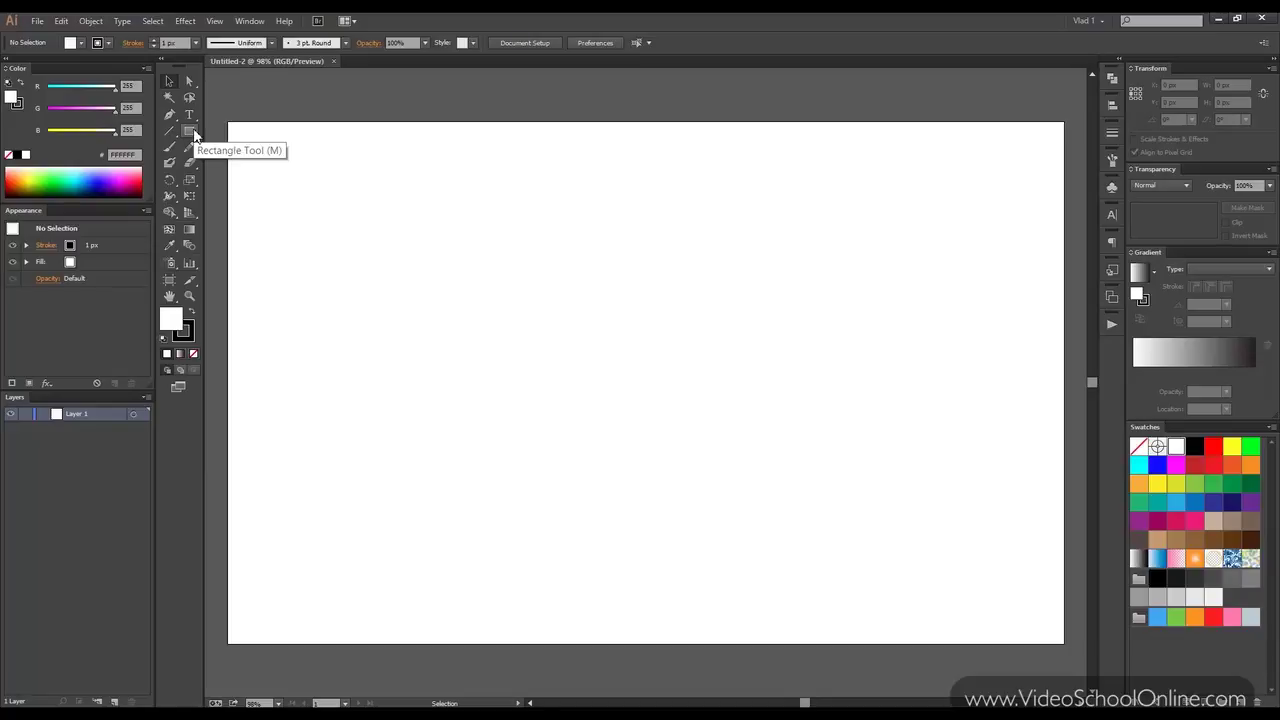
pyautogui.click(191, 131)
pyautogui.moveTo(371, 211); pyautogui.dragTo(549, 362)
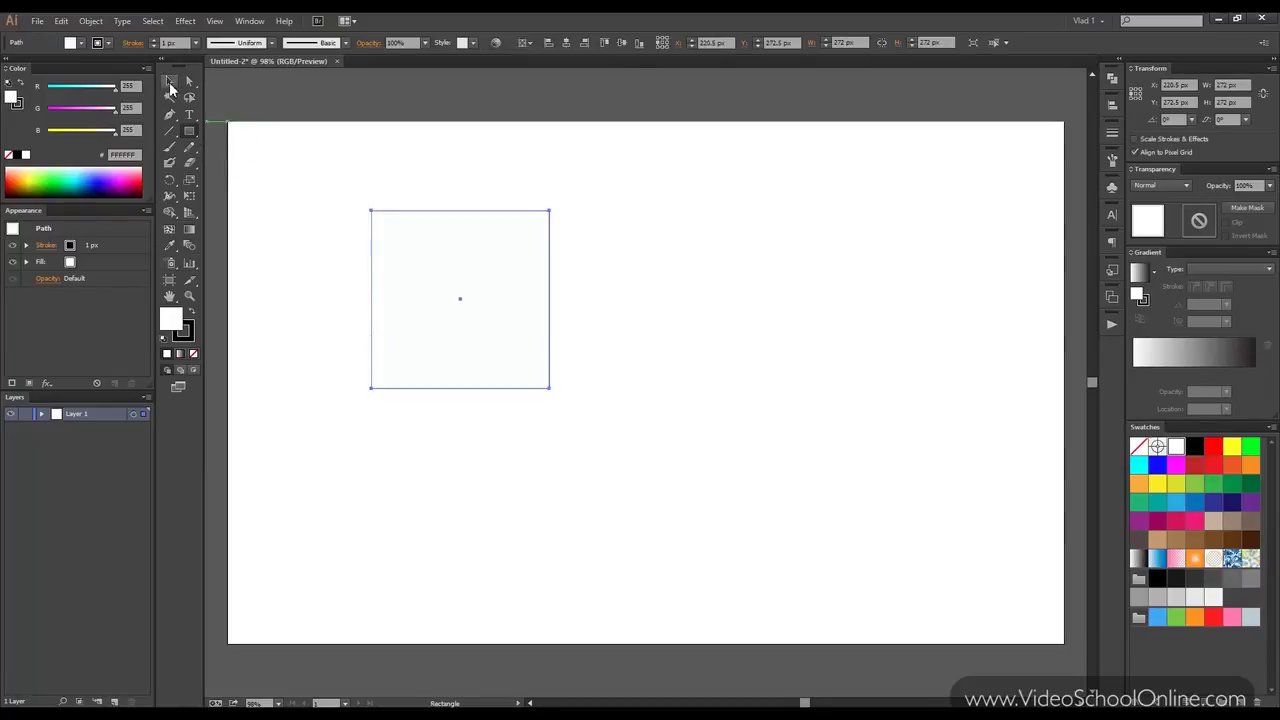
# Swap the square's fill to black, nudge it down-right, and bring up 3D Extrude & Bevel.
pyautogui.click(169, 81)
pyautogui.hotkey('shift', 'x')
pyautogui.moveTo(465, 243); pyautogui.dragTo(505, 285)
pyautogui.click(185, 21)
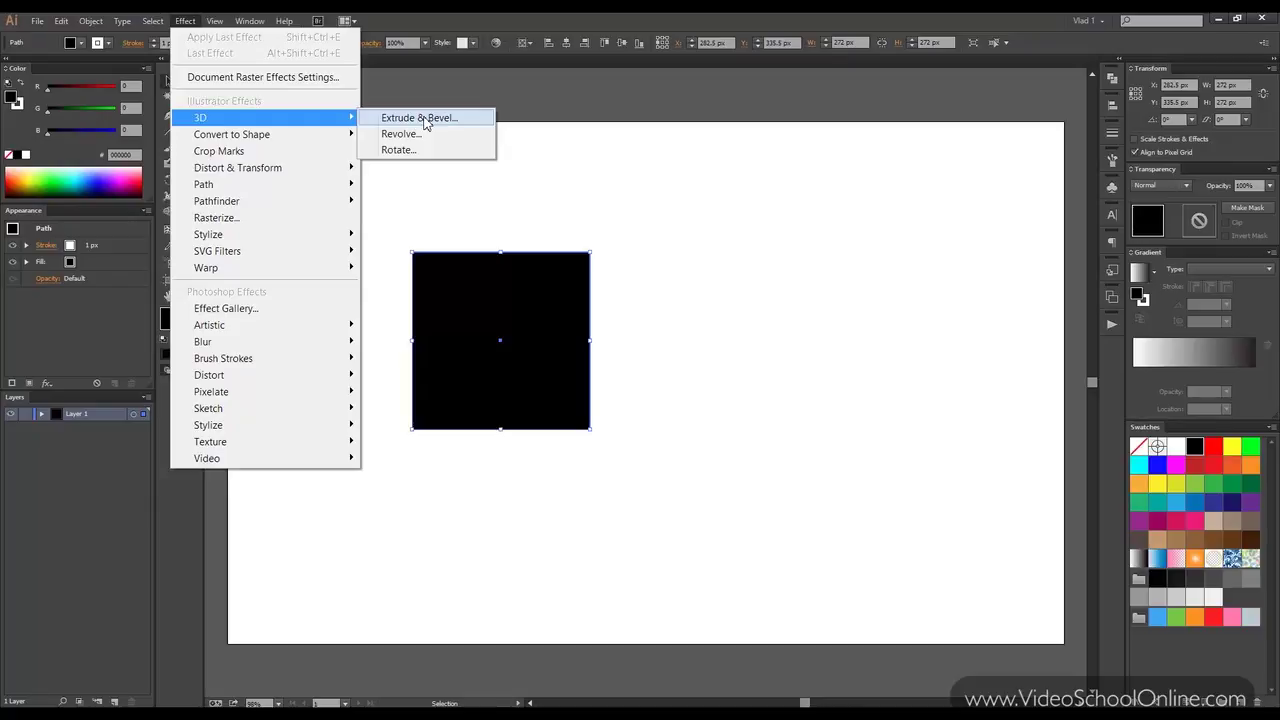
pyautogui.click(420, 118)
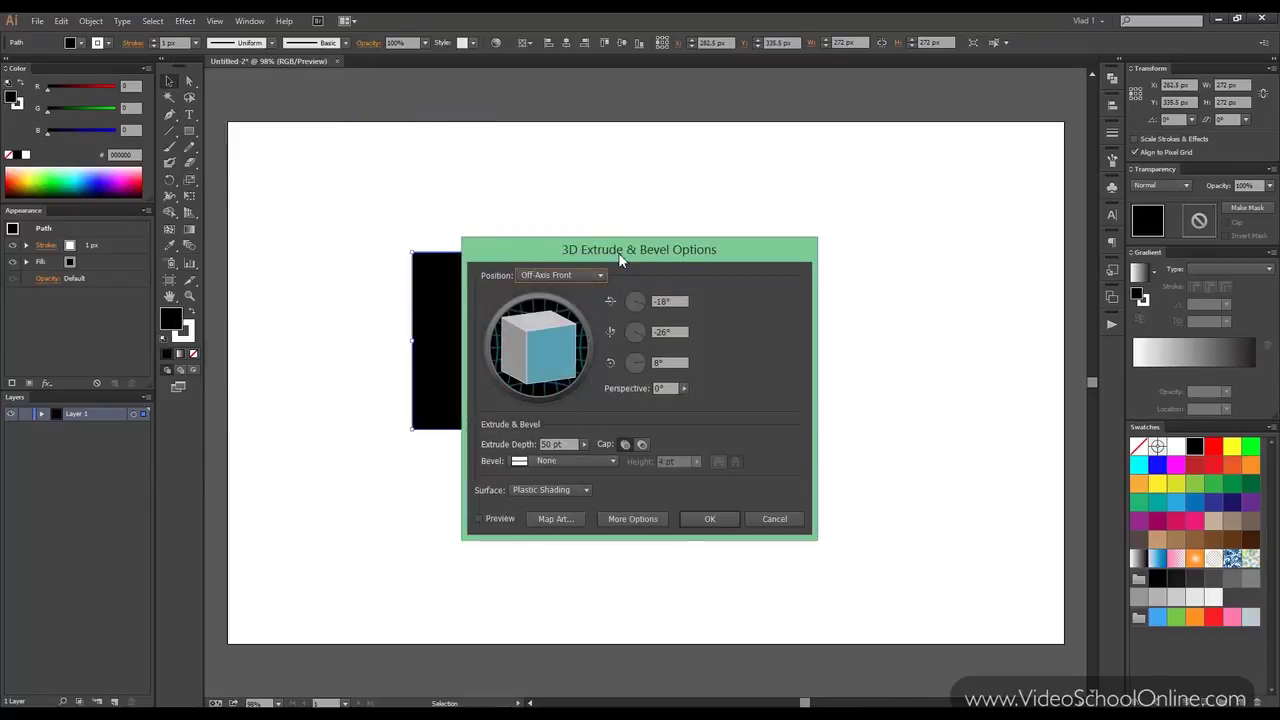
# Expand the Extrude & Bevel dialog to More Options and turn on Preview.
pyautogui.moveTo(620, 258); pyautogui.dragTo(781, 136)
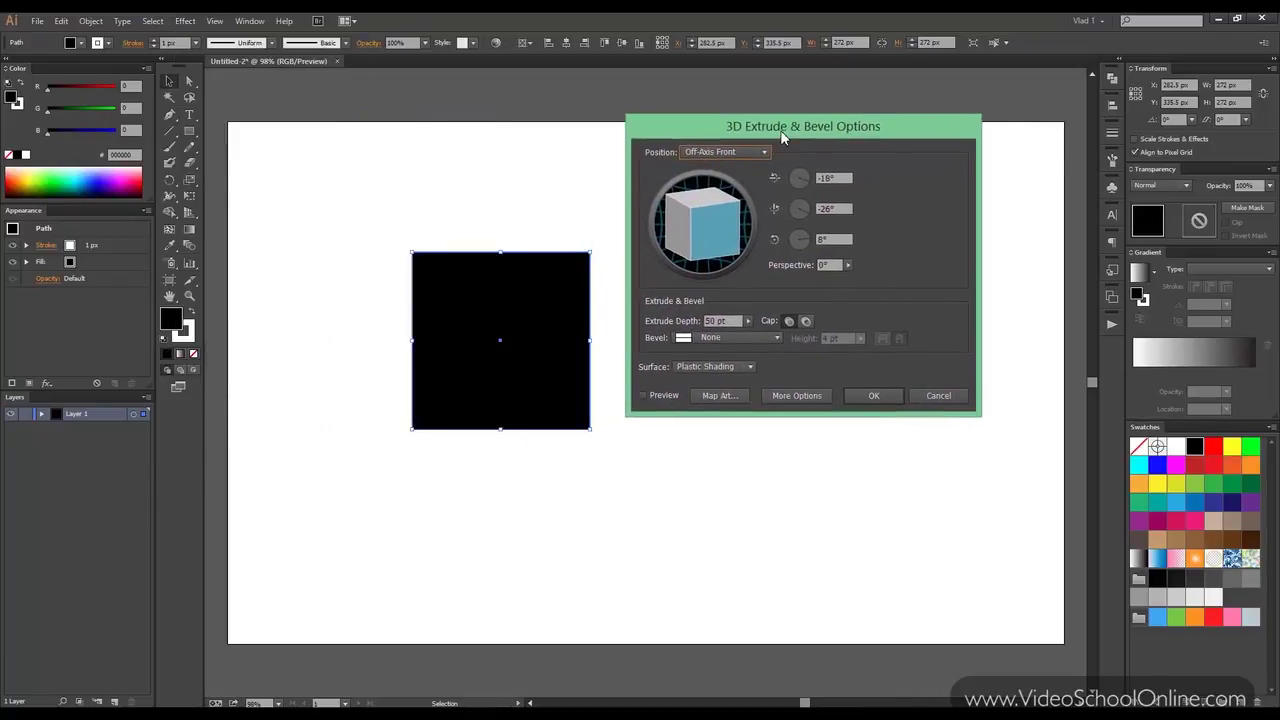
pyautogui.click(795, 395)
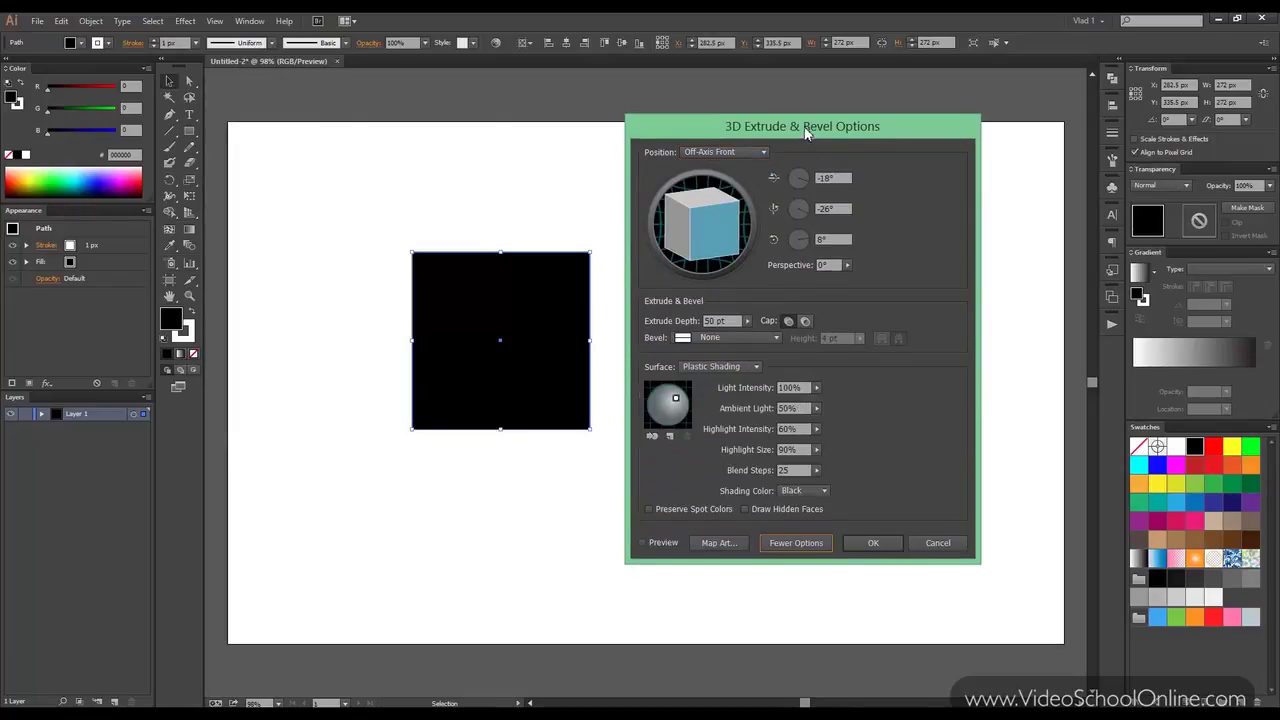
pyautogui.moveTo(806, 133)
pyautogui.mouseDown()
pyautogui.moveTo(808, 119)
pyautogui.moveTo(808, 146)
pyautogui.mouseUp()
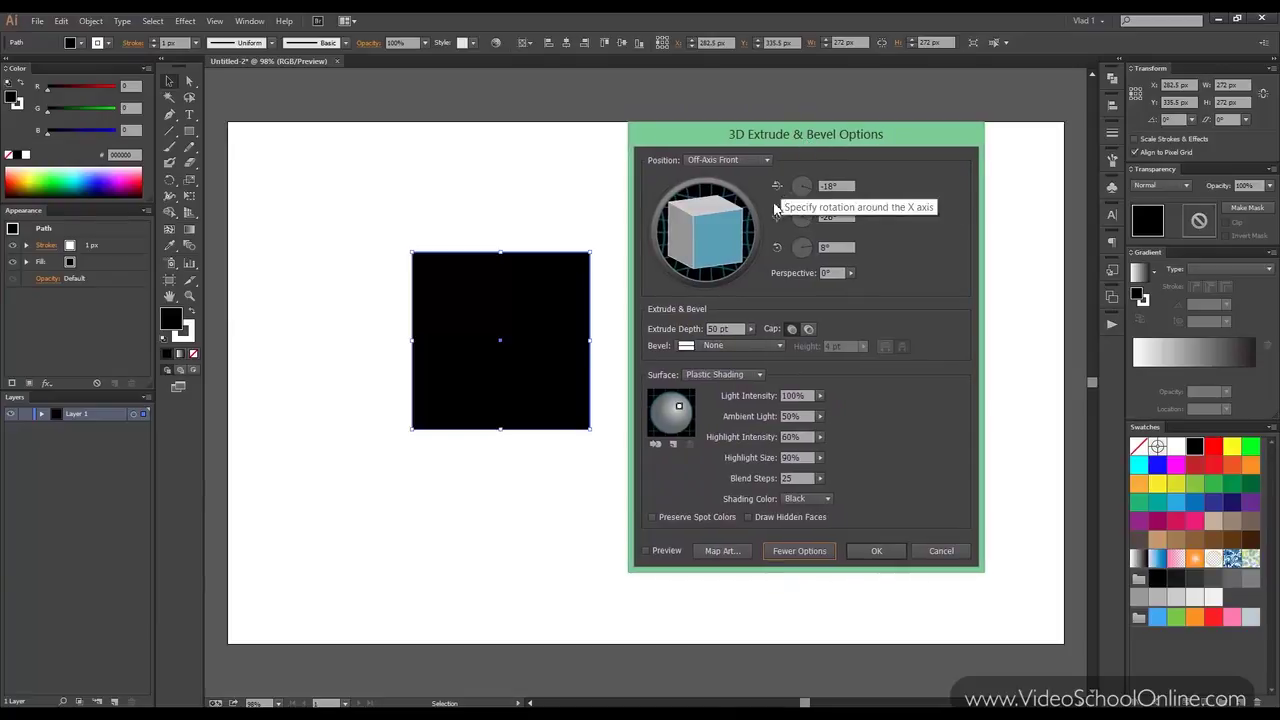
pyautogui.click(645, 551)
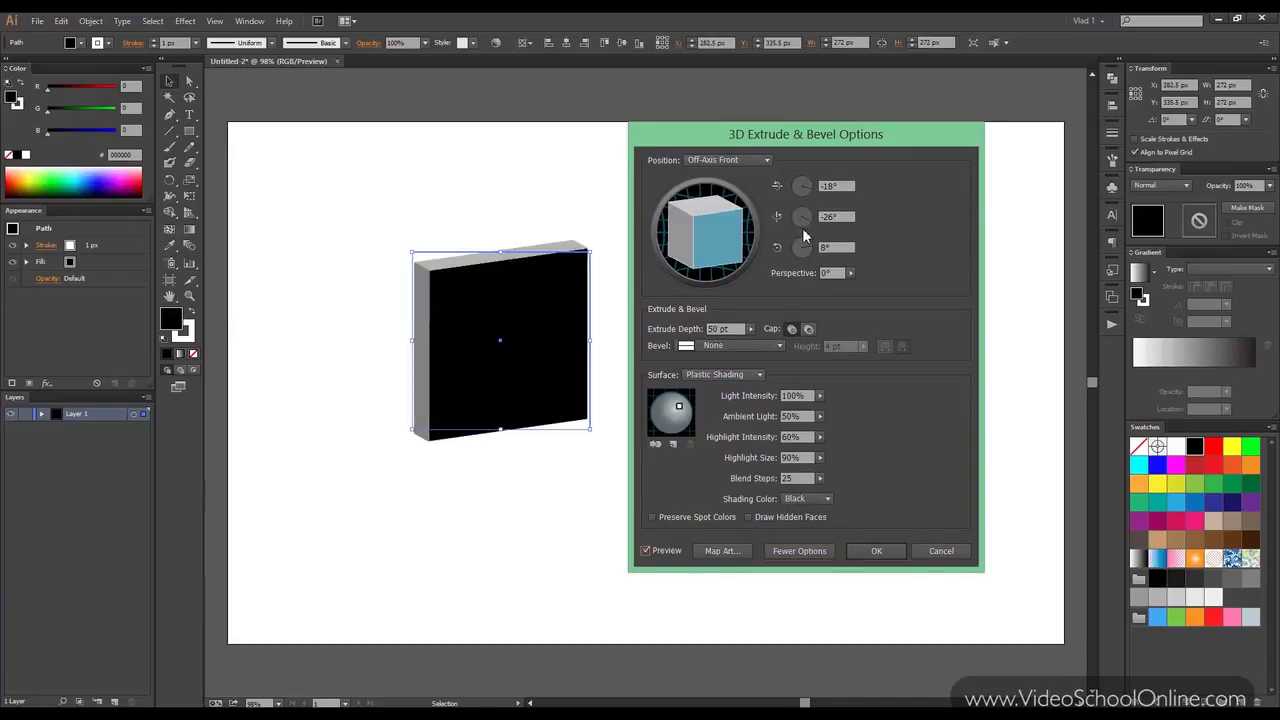
# Set X rotation to 26°, then drag the cube to a custom -52°, -35°, 158° rotation.
pyautogui.click(820, 187)
pyautogui.write('26')
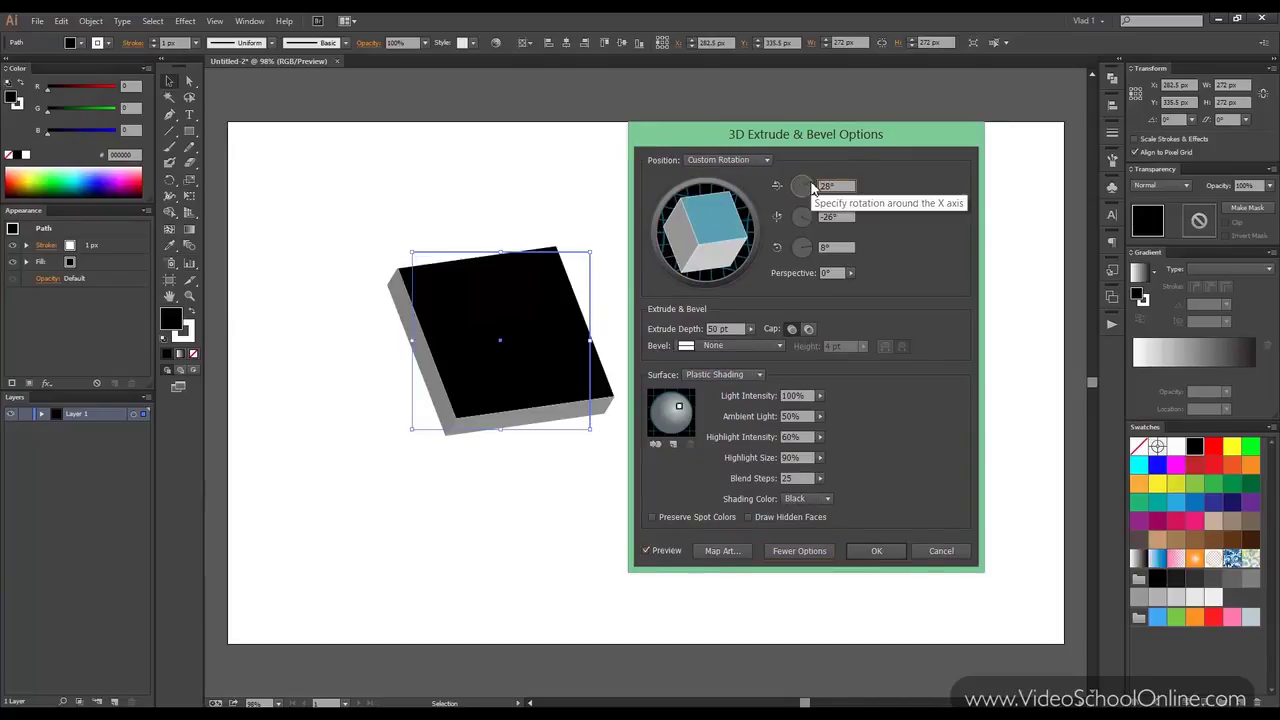
pyautogui.moveTo(812, 188); pyautogui.dragTo(804, 250)
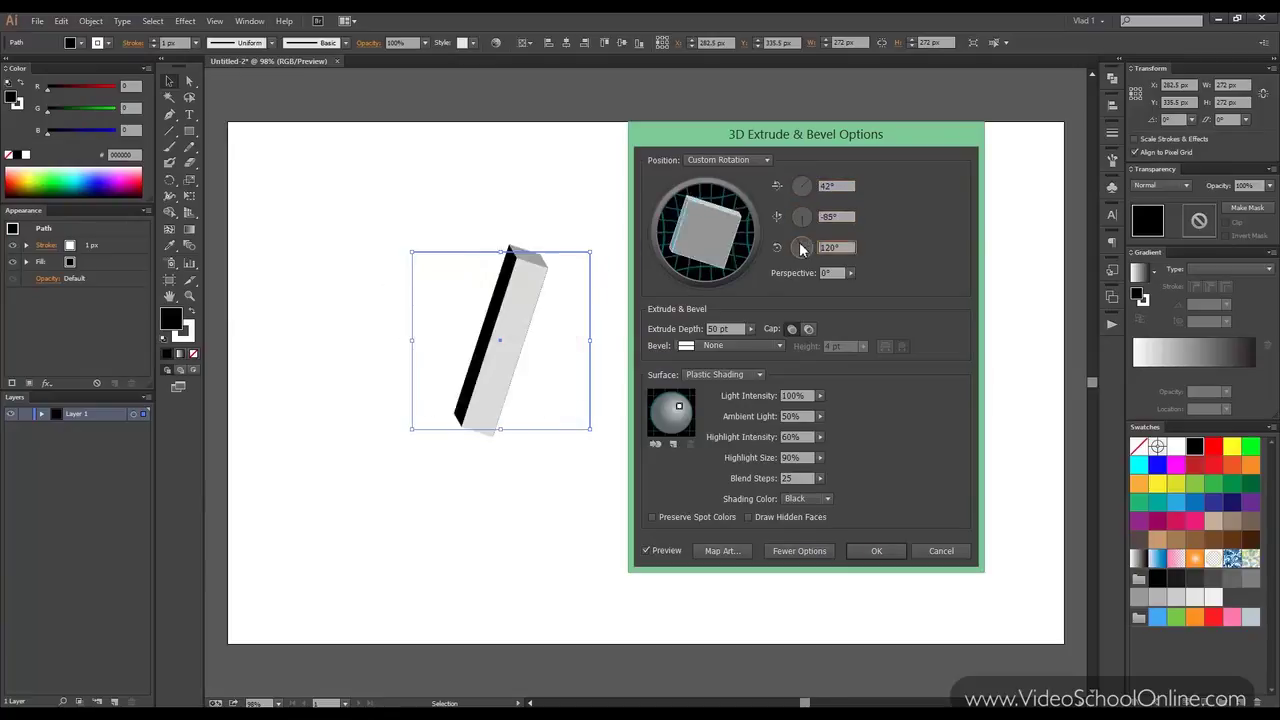
pyautogui.moveTo(691, 219); pyautogui.dragTo(713, 235)
# Keep Custom Rotation and set Perspective to 91°, briefly trying 0° in between.
pyautogui.click(734, 160)
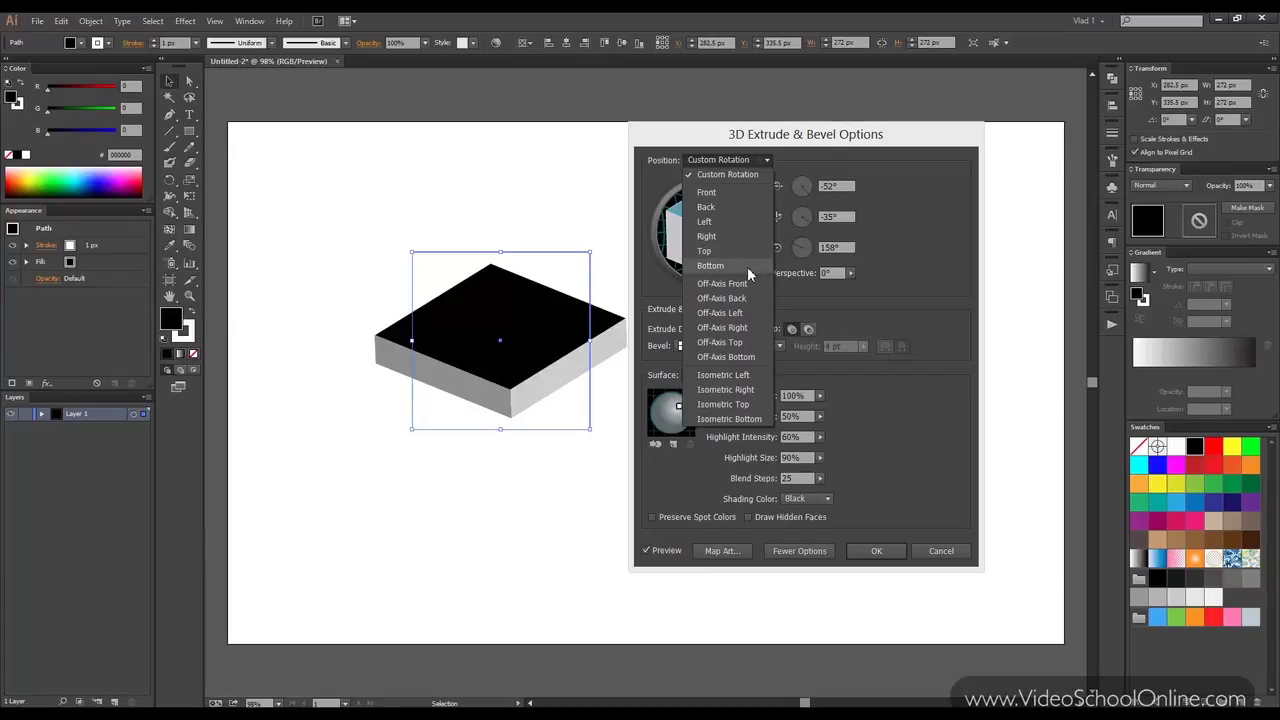
pyautogui.click(880, 182)
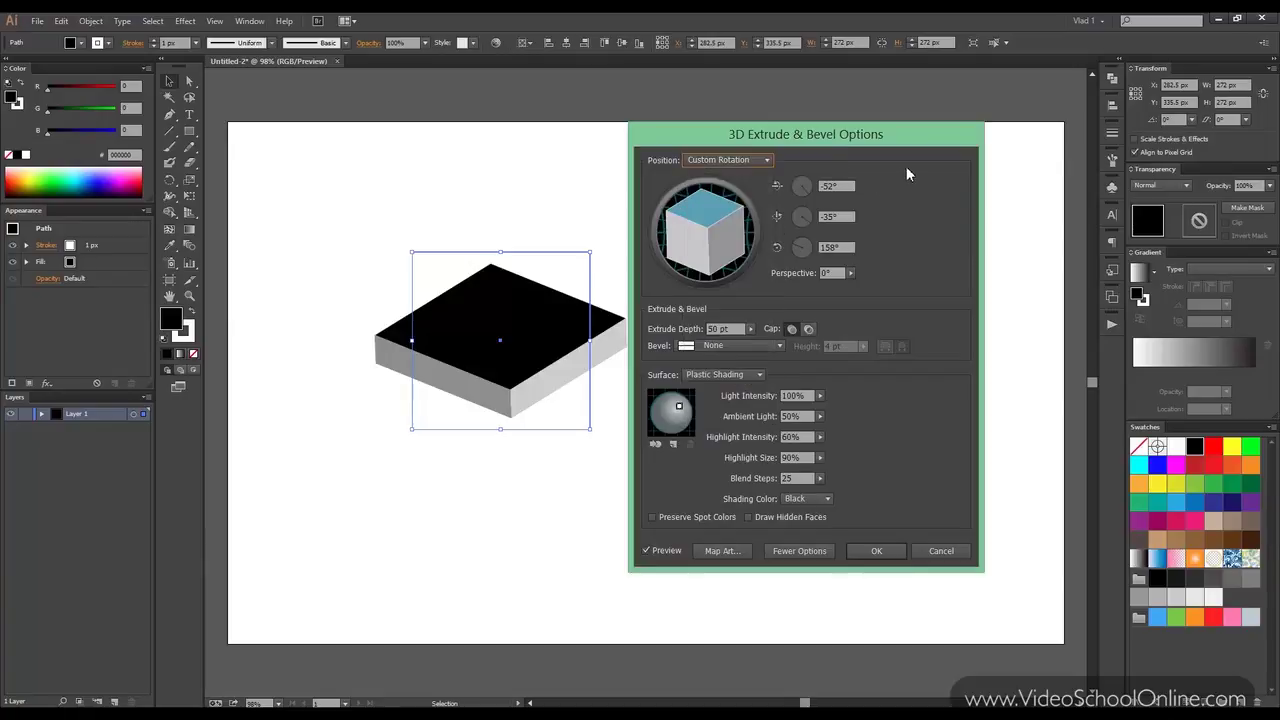
pyautogui.click(851, 276)
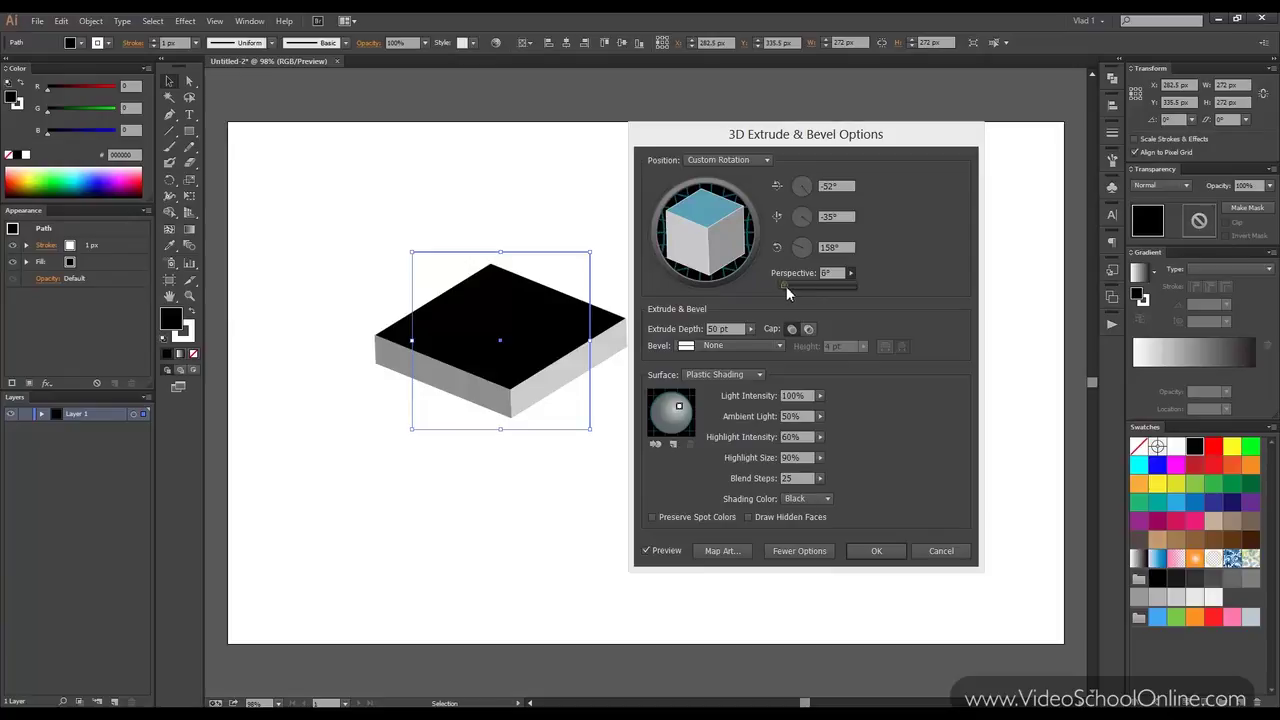
pyautogui.moveTo(786, 286); pyautogui.dragTo(832, 285)
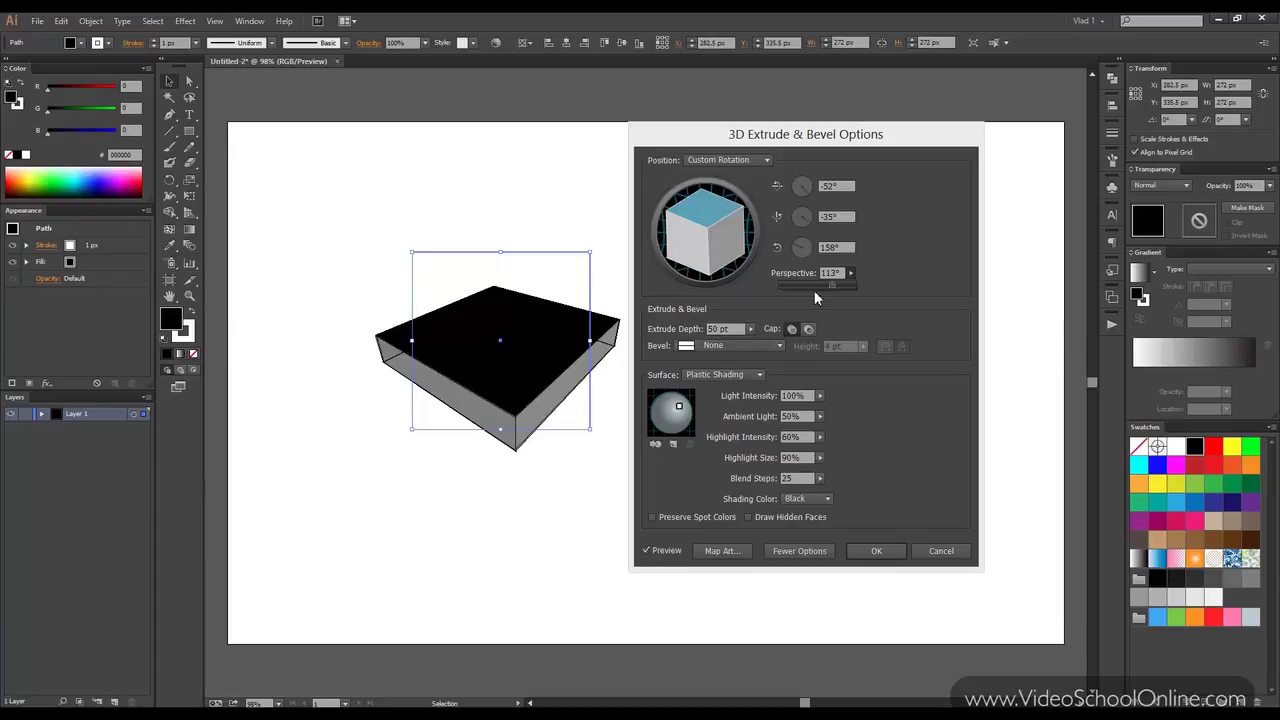
pyautogui.moveTo(833, 286)
pyautogui.mouseDown()
pyautogui.moveTo(769, 293)
pyautogui.moveTo(823, 284)
pyautogui.mouseUp()
pyautogui.click(850, 273)
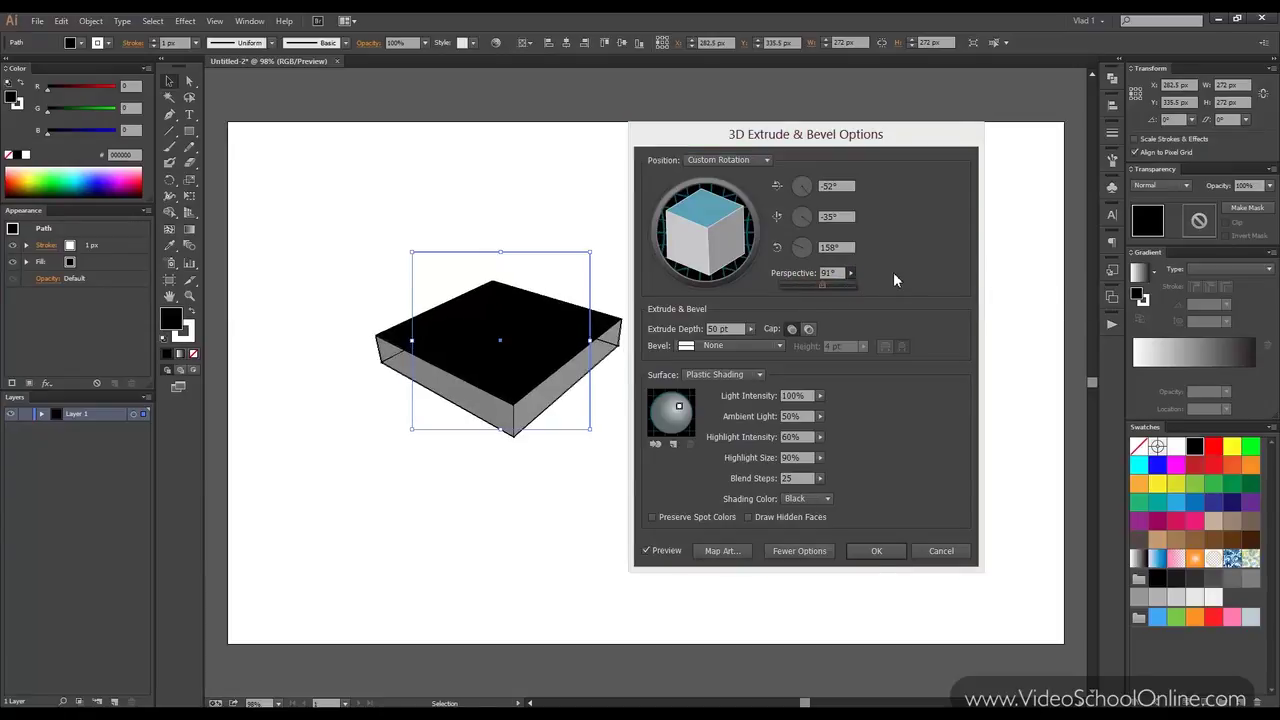
pyautogui.click(750, 329)
# Raise extrude depth to 312 pt and turn the cap off for a hollow cube.
pyautogui.click(760, 345)
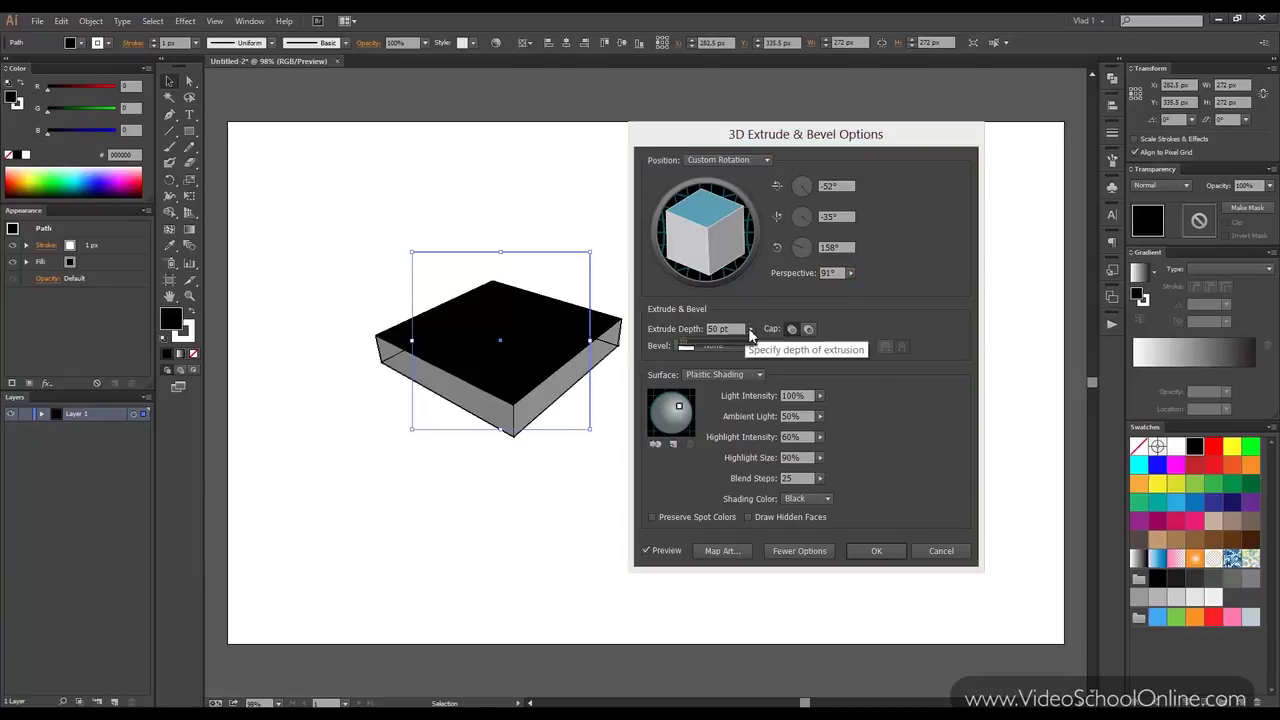
pyautogui.moveTo(695, 342); pyautogui.dragTo(692, 341)
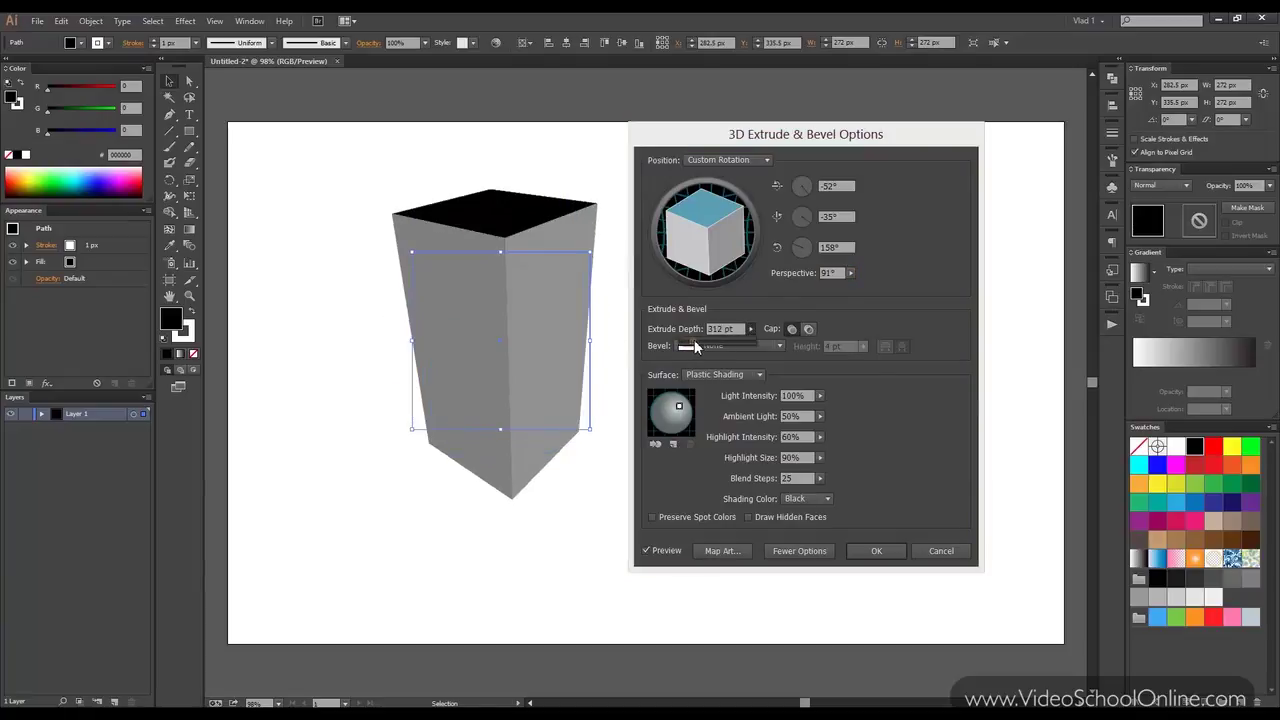
pyautogui.click(808, 329)
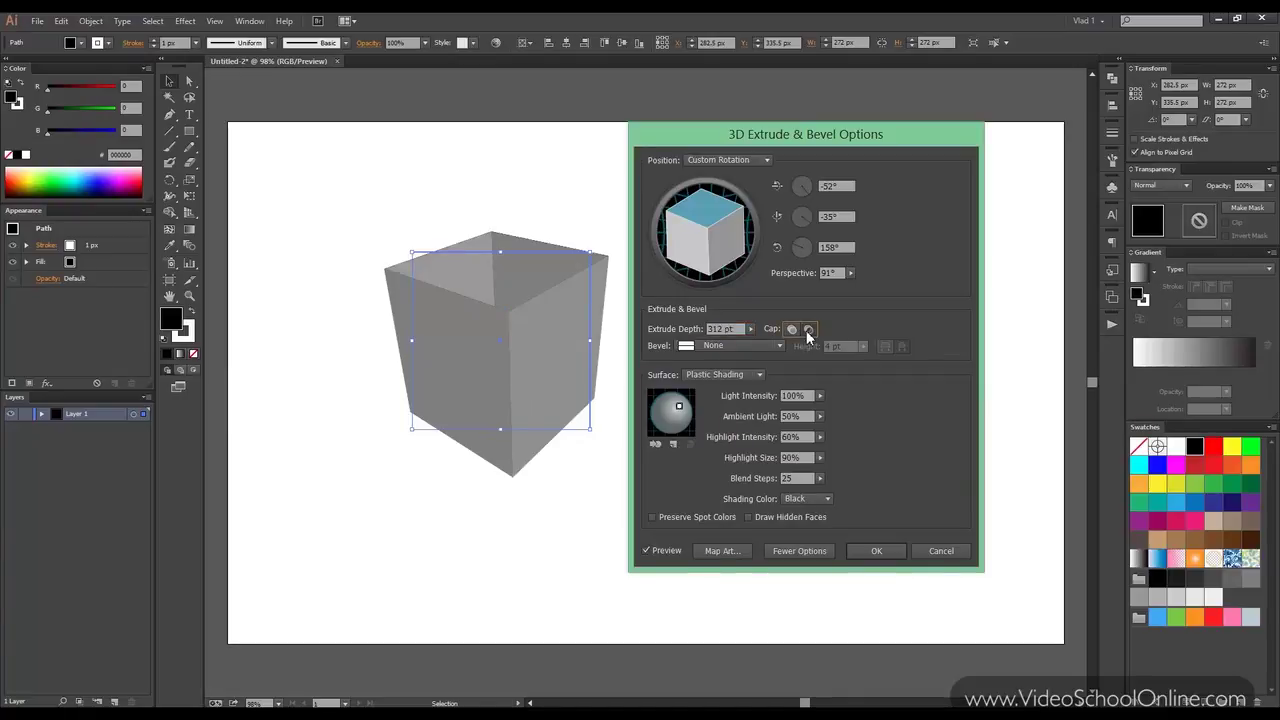
pyautogui.click(791, 329)
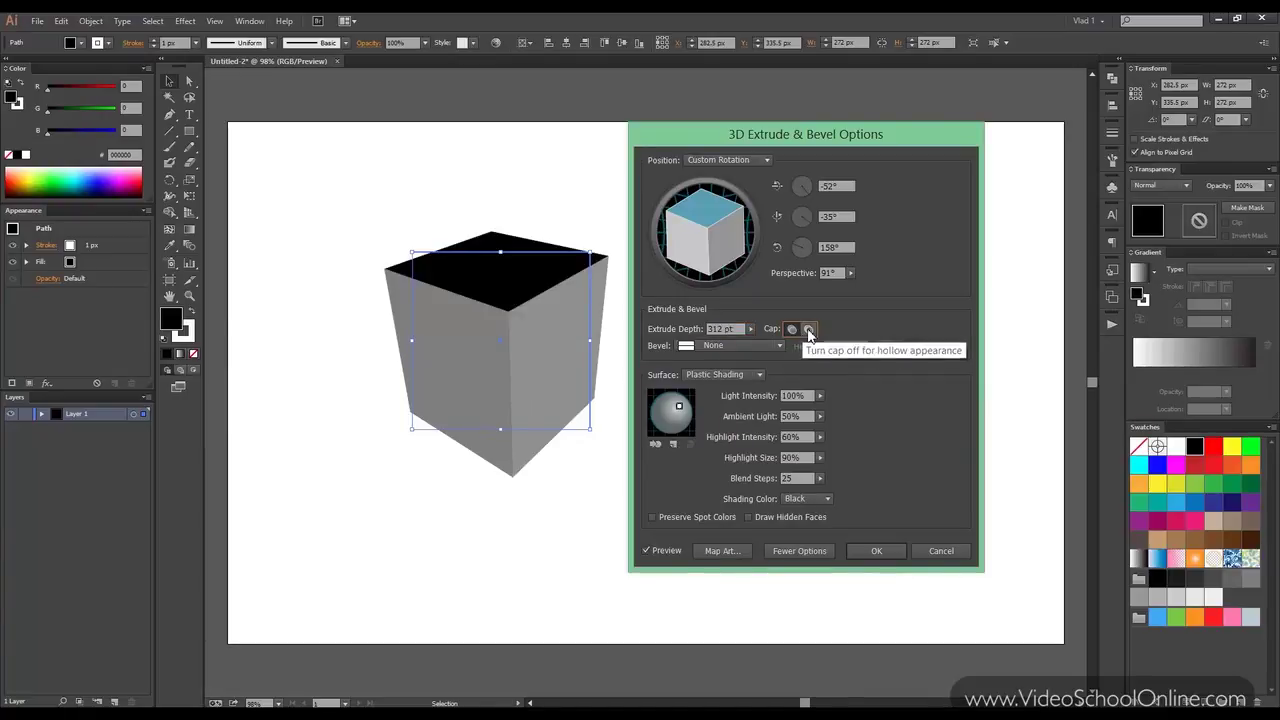
pyautogui.click(808, 329)
# Try the Complex 1 bevel, then set Bevel back to None.
pyautogui.click(726, 346)
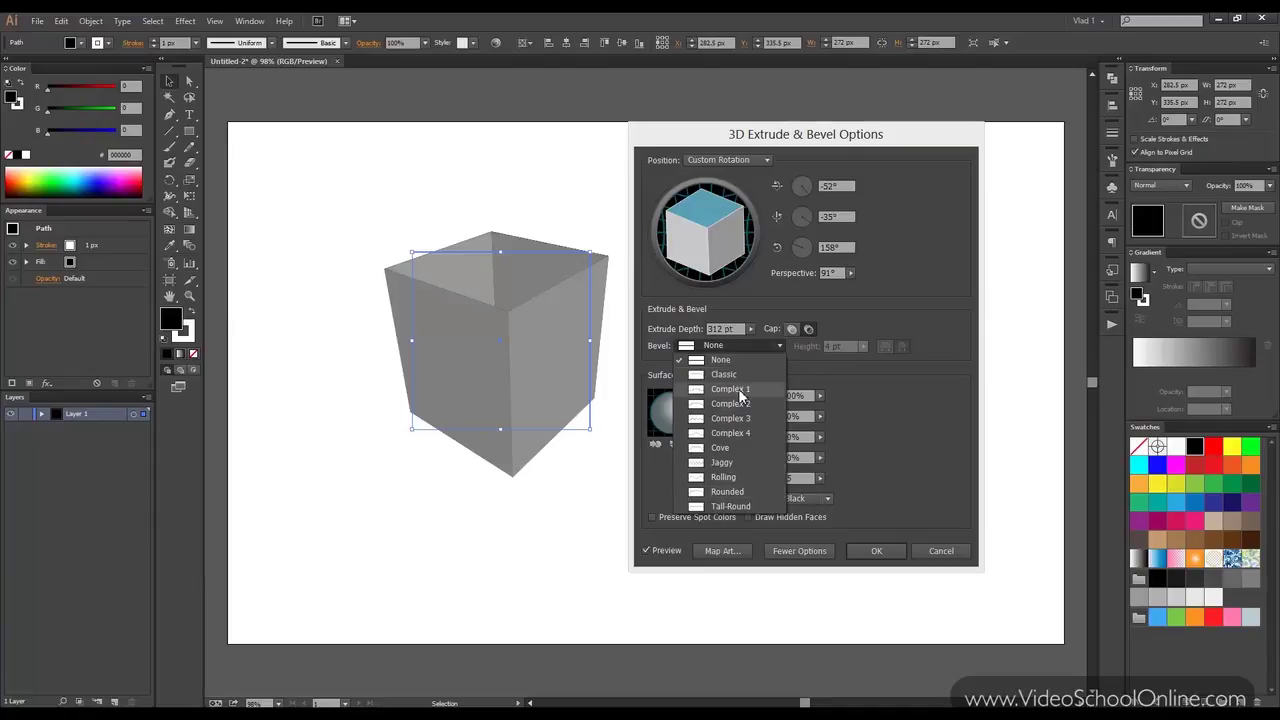
pyautogui.click(737, 389)
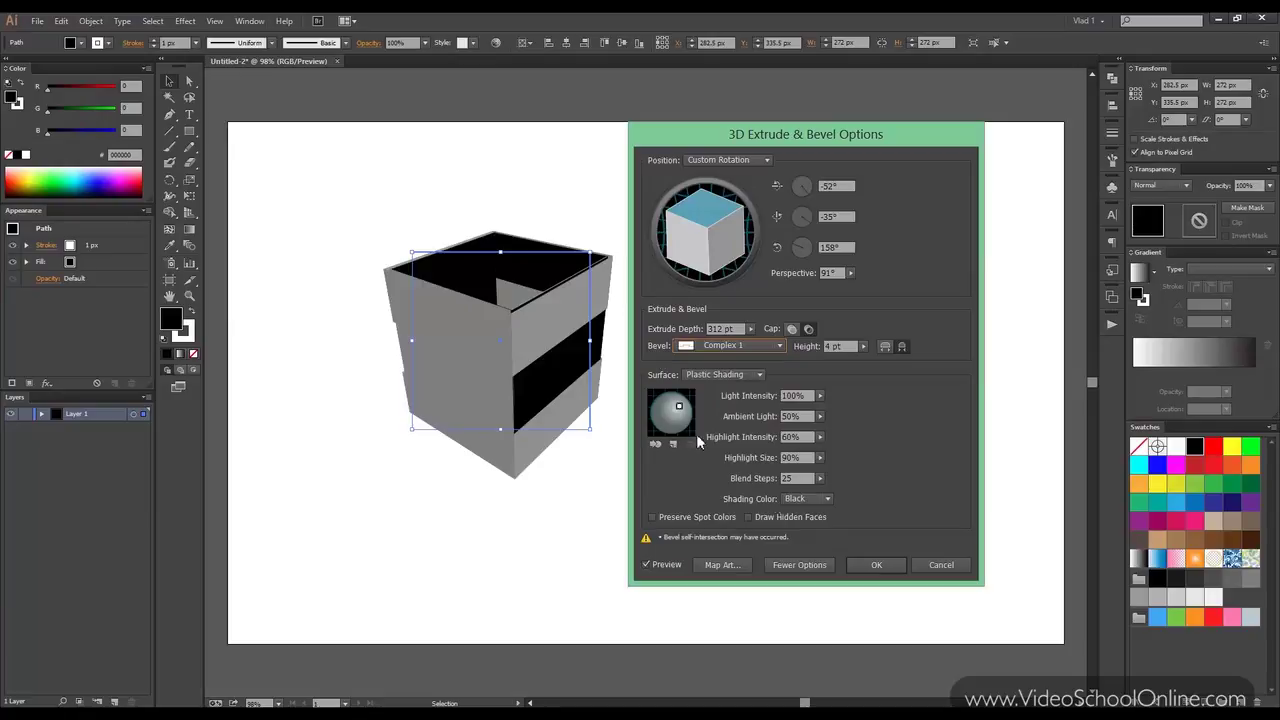
pyautogui.click(765, 347)
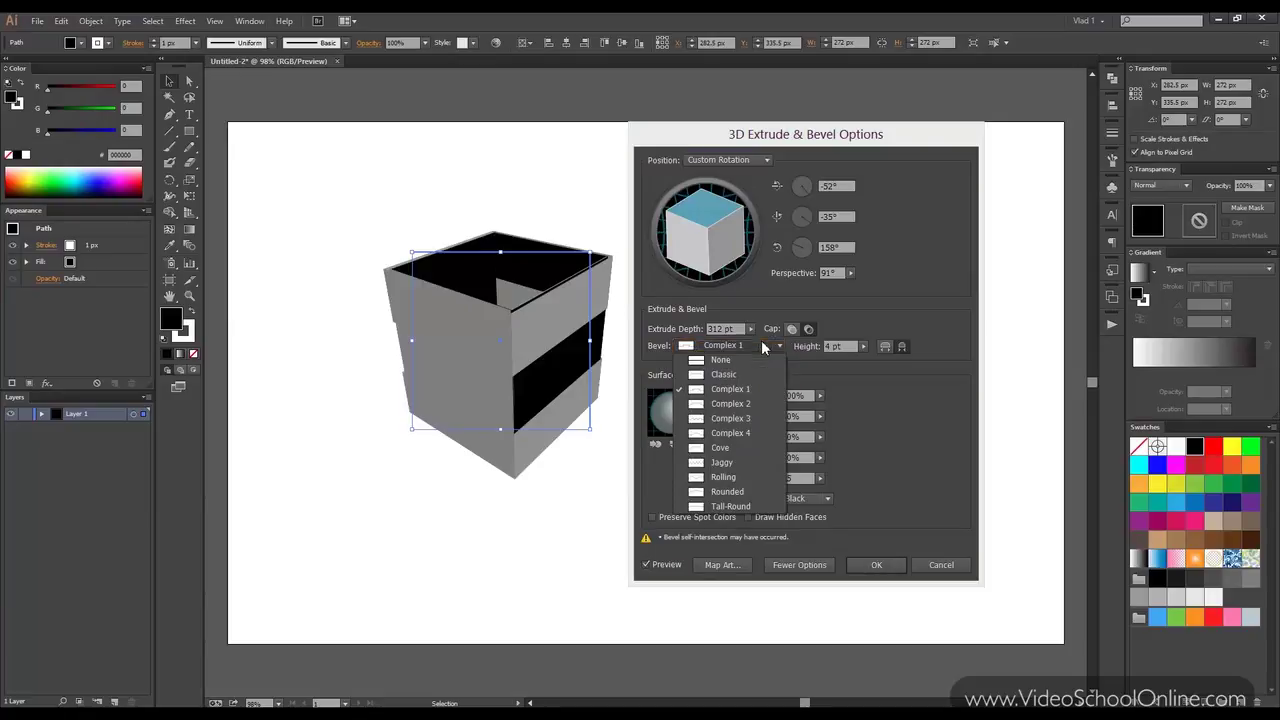
pyautogui.click(745, 358)
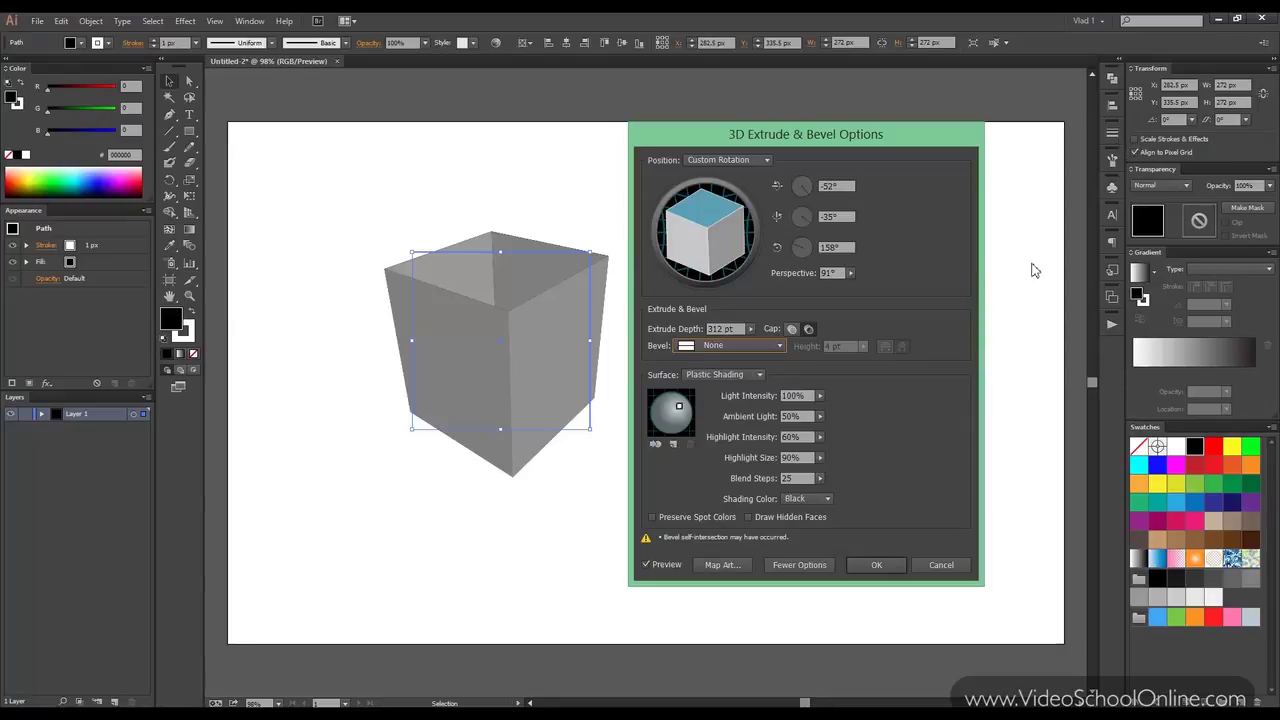
# Keep Plastic Shading and add a second light, repositioning it on the sphere.
pyautogui.click(736, 373)
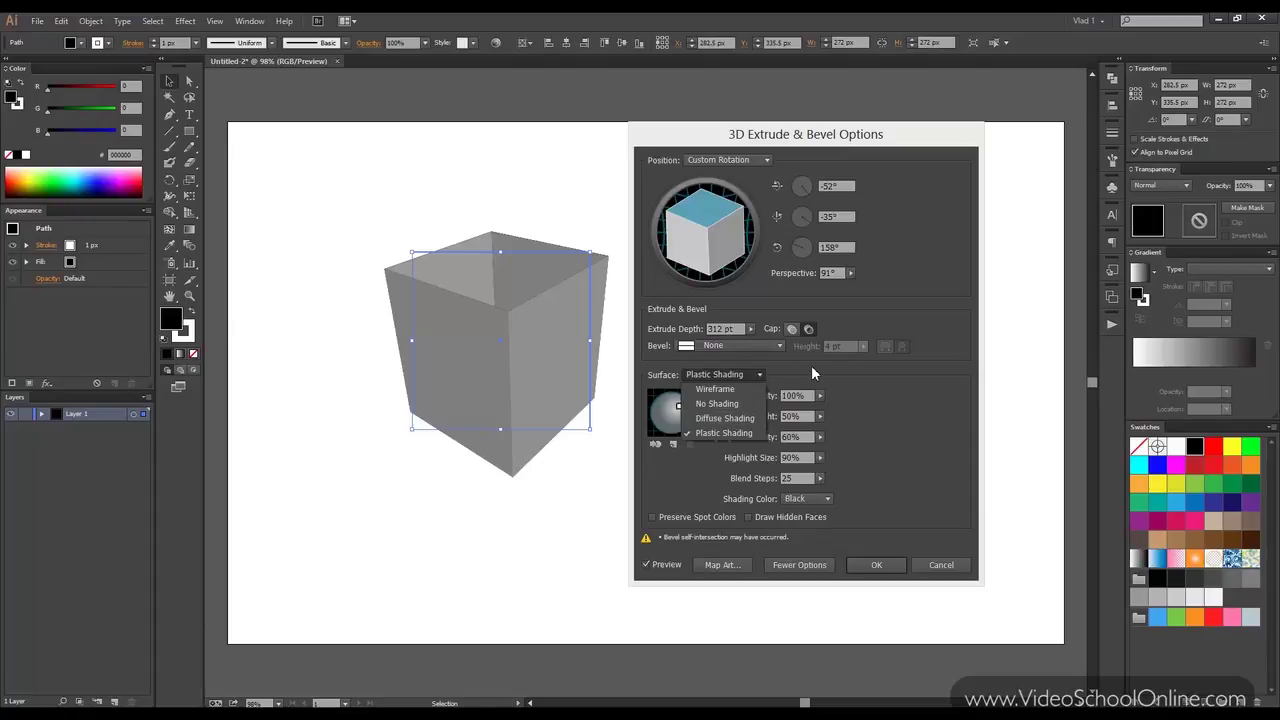
pyautogui.click(701, 427)
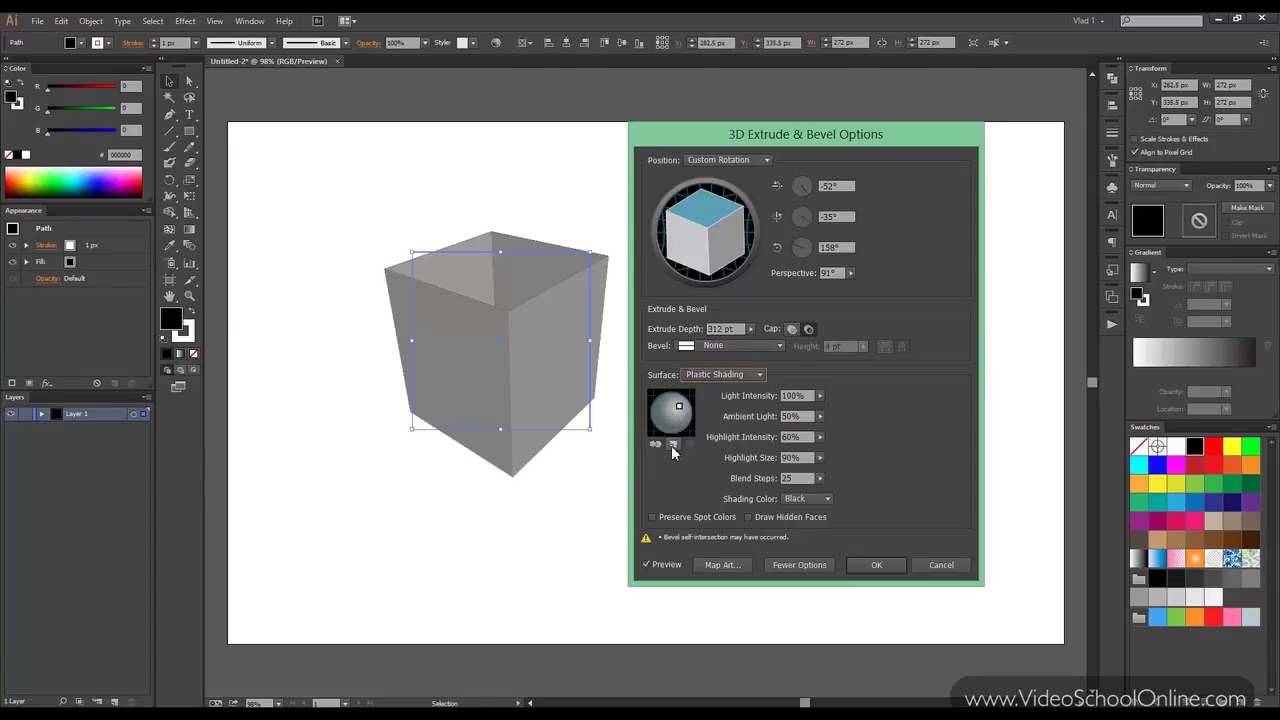
pyautogui.click(672, 443)
pyautogui.moveTo(678, 422); pyautogui.dragTo(660, 424)
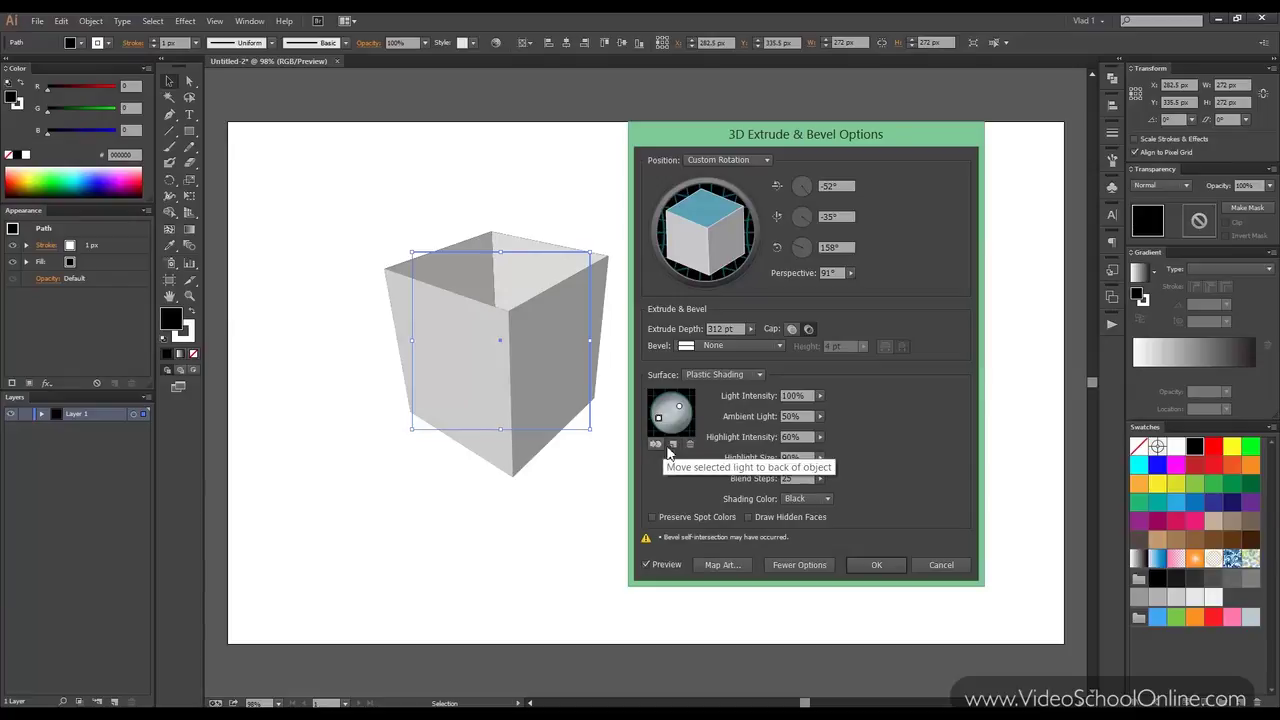
# Set light intensity 82%, ambient light 54%, highlight intensity 68% and blend steps 25.
pyautogui.moveTo(821, 407)
pyautogui.mouseDown()
pyautogui.moveTo(793, 408)
pyautogui.moveTo(813, 408)
pyautogui.moveTo(795, 433)
pyautogui.mouseUp()
pyautogui.click(820, 416)
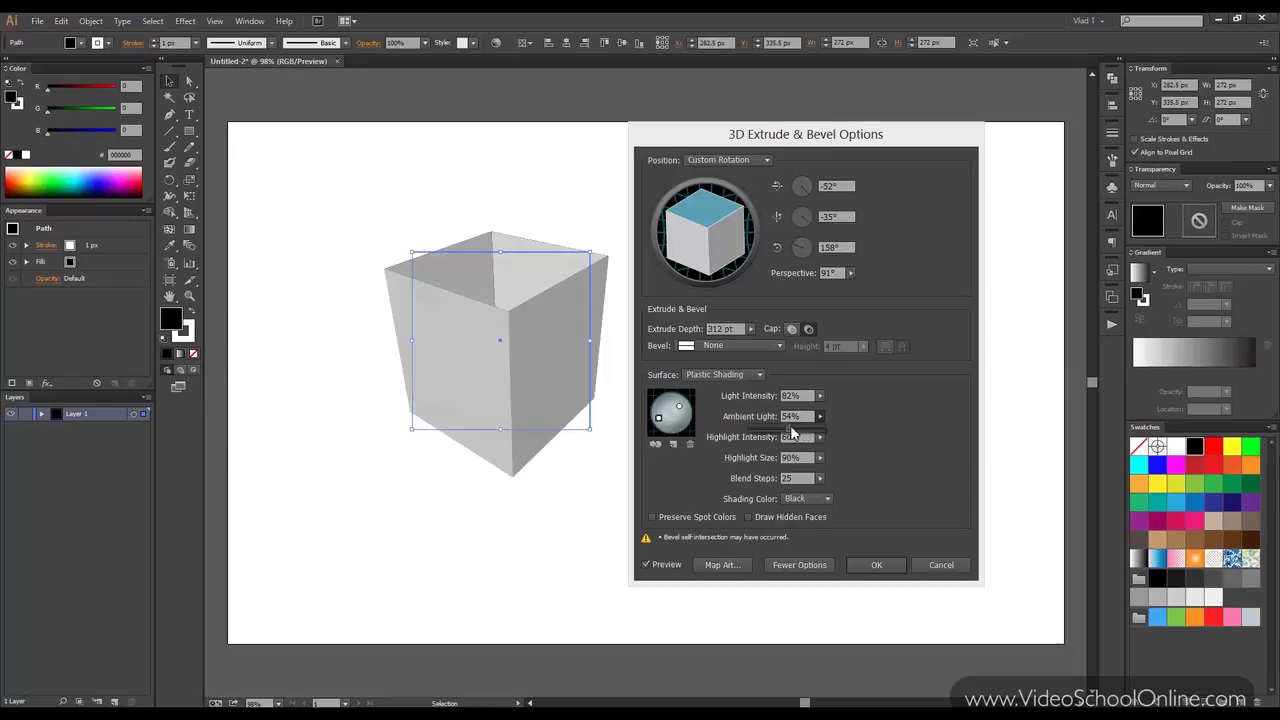
pyautogui.click(859, 409)
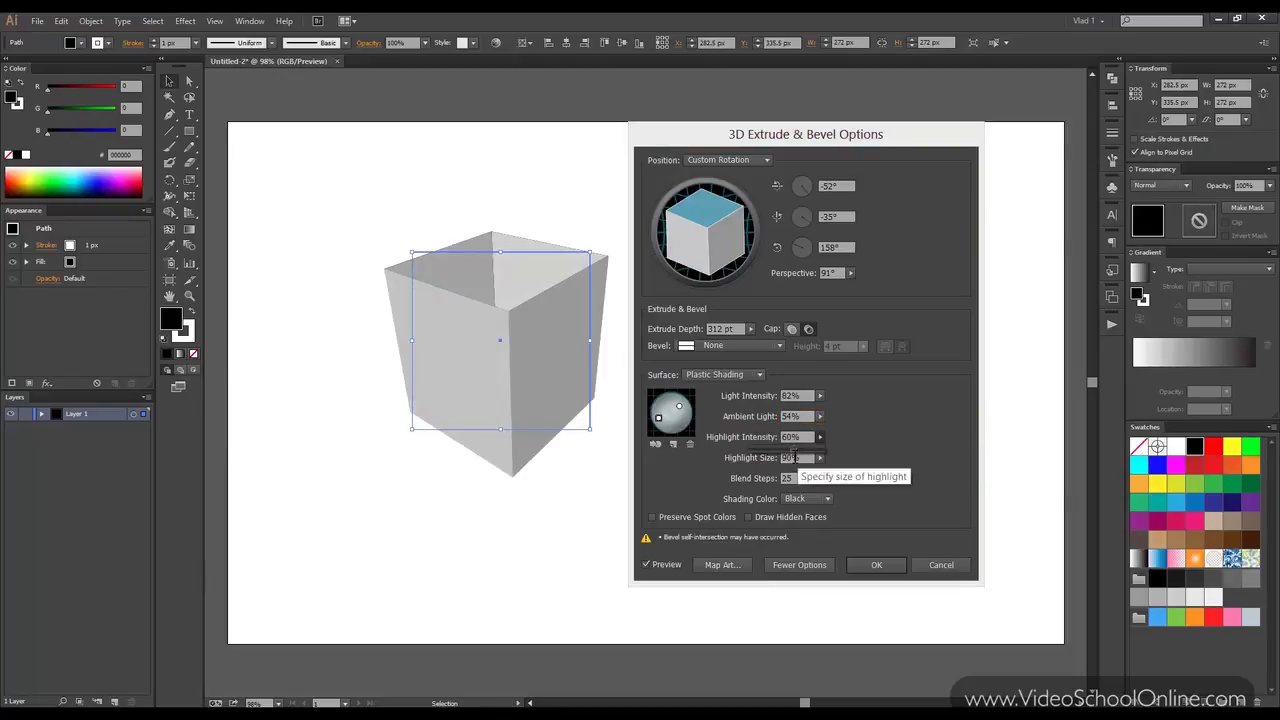
pyautogui.click(820, 437)
pyautogui.moveTo(798, 453)
pyautogui.mouseDown()
pyautogui.moveTo(770, 457)
pyautogui.moveTo(812, 456)
pyautogui.moveTo(799, 449)
pyautogui.mouseUp()
pyautogui.click(863, 443)
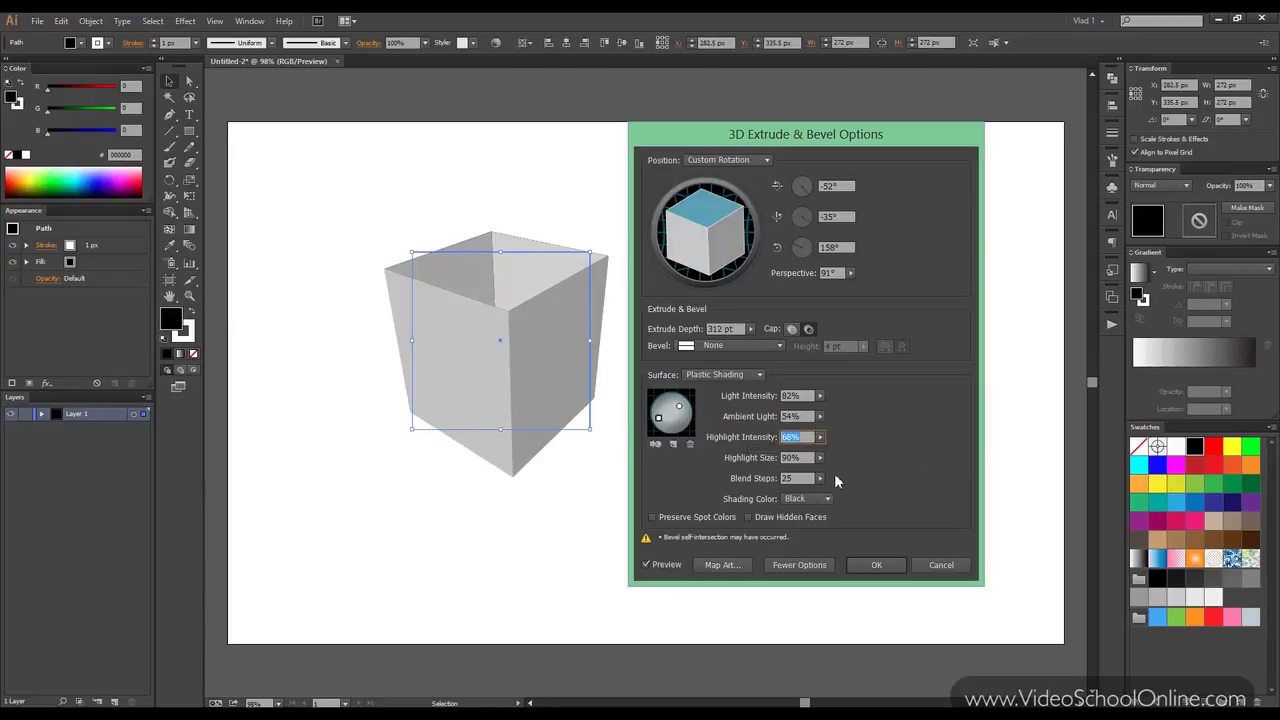
pyautogui.click(800, 478)
pyautogui.click(805, 499)
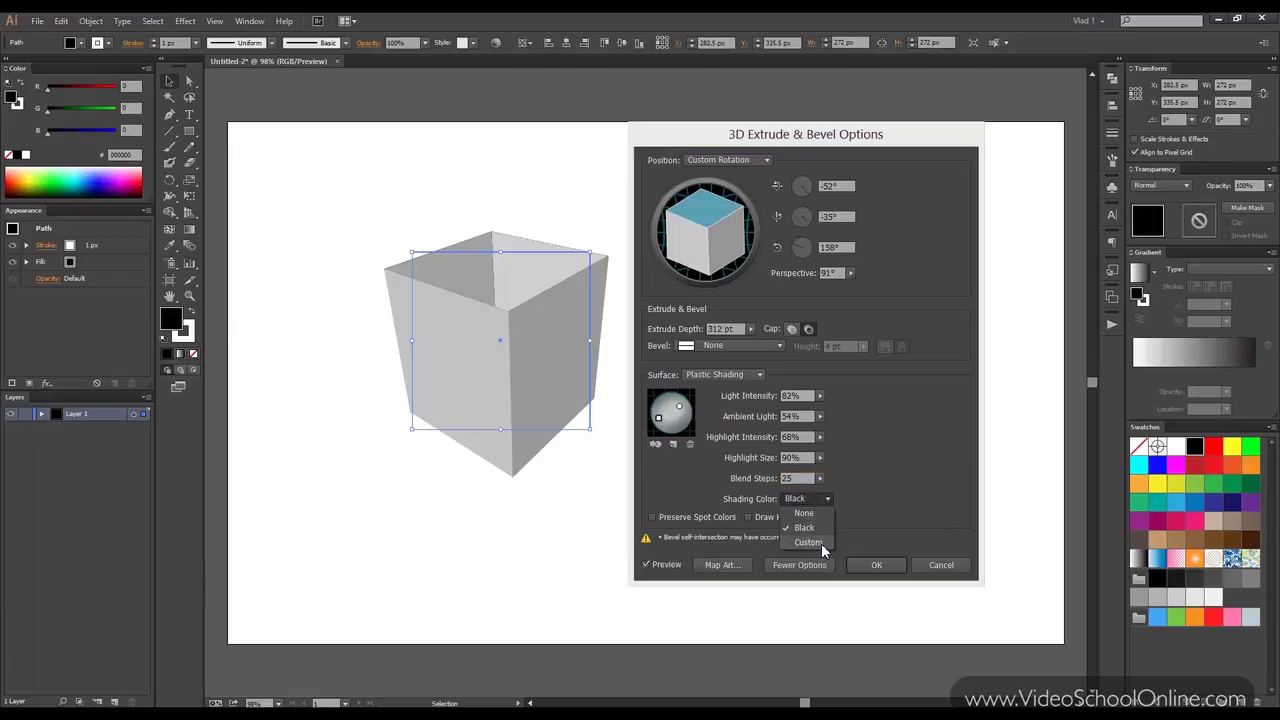
# Try a custom teal-green 0FB783 shading colour, then return the shading to Black.
pyautogui.click(808, 542)
pyautogui.click(848, 498)
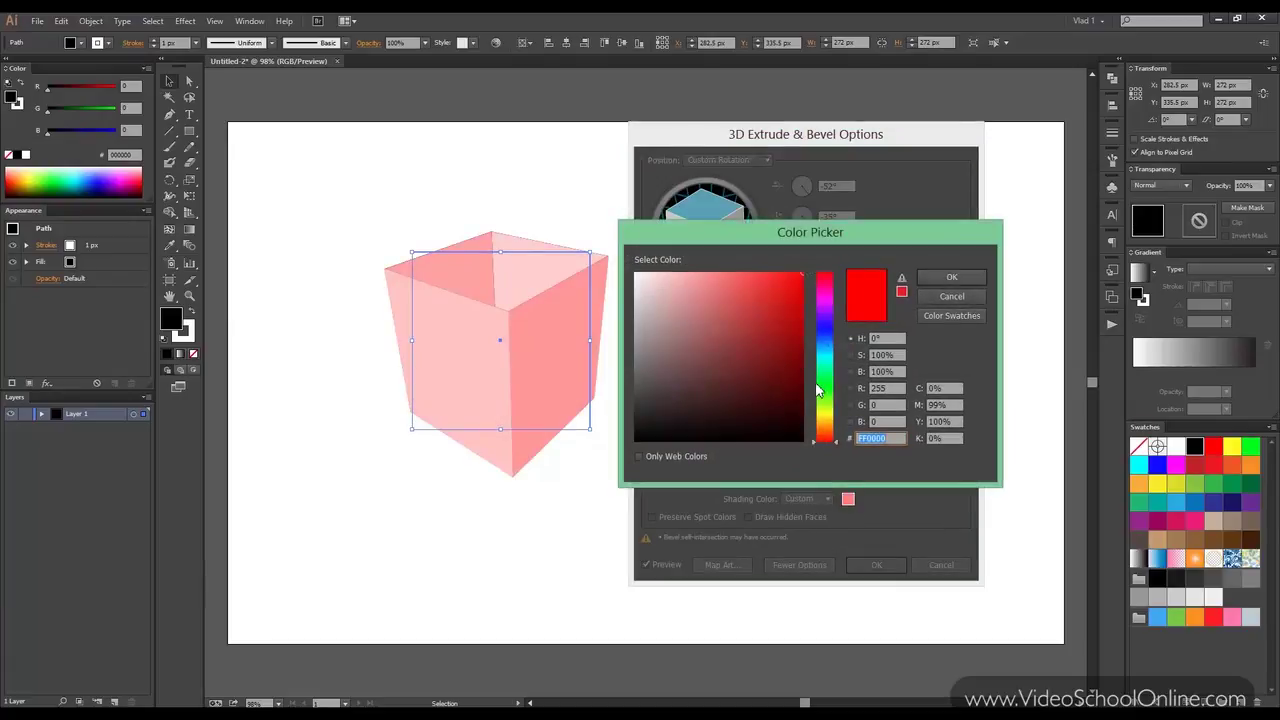
pyautogui.moveTo(818, 390); pyautogui.dragTo(823, 366)
pyautogui.click(792, 319)
pyautogui.click(964, 277)
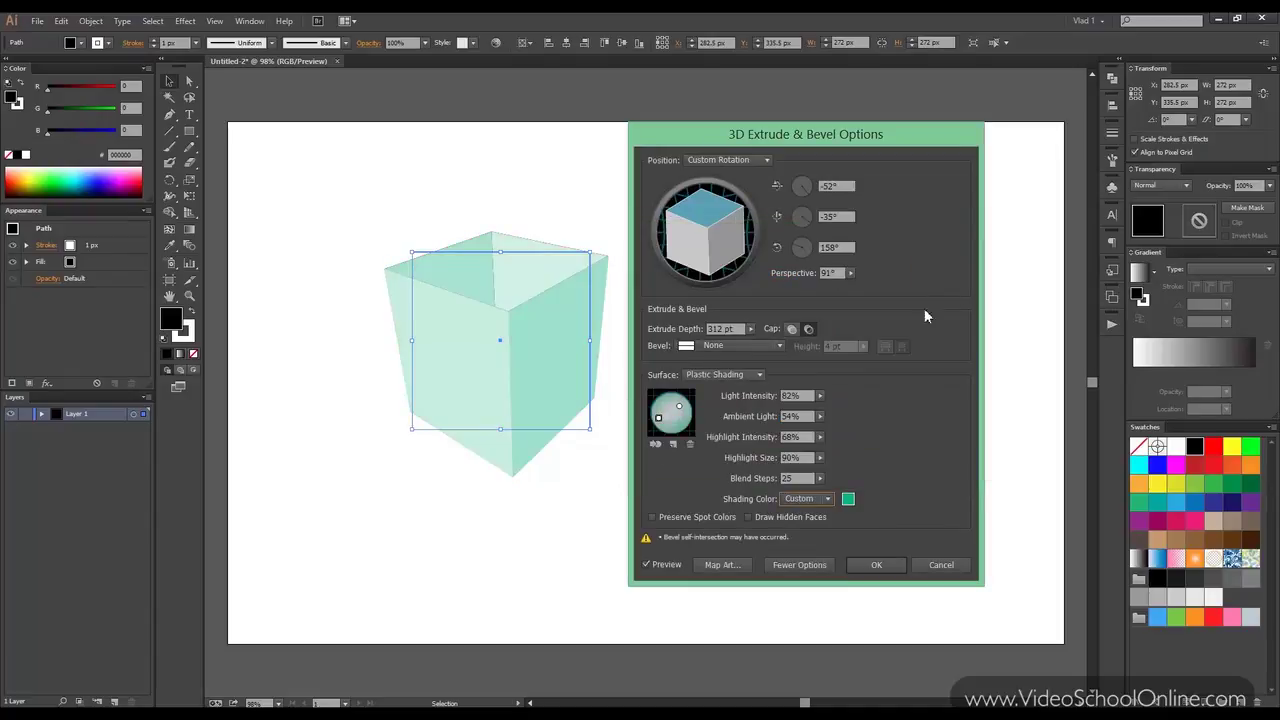
pyautogui.click(815, 498)
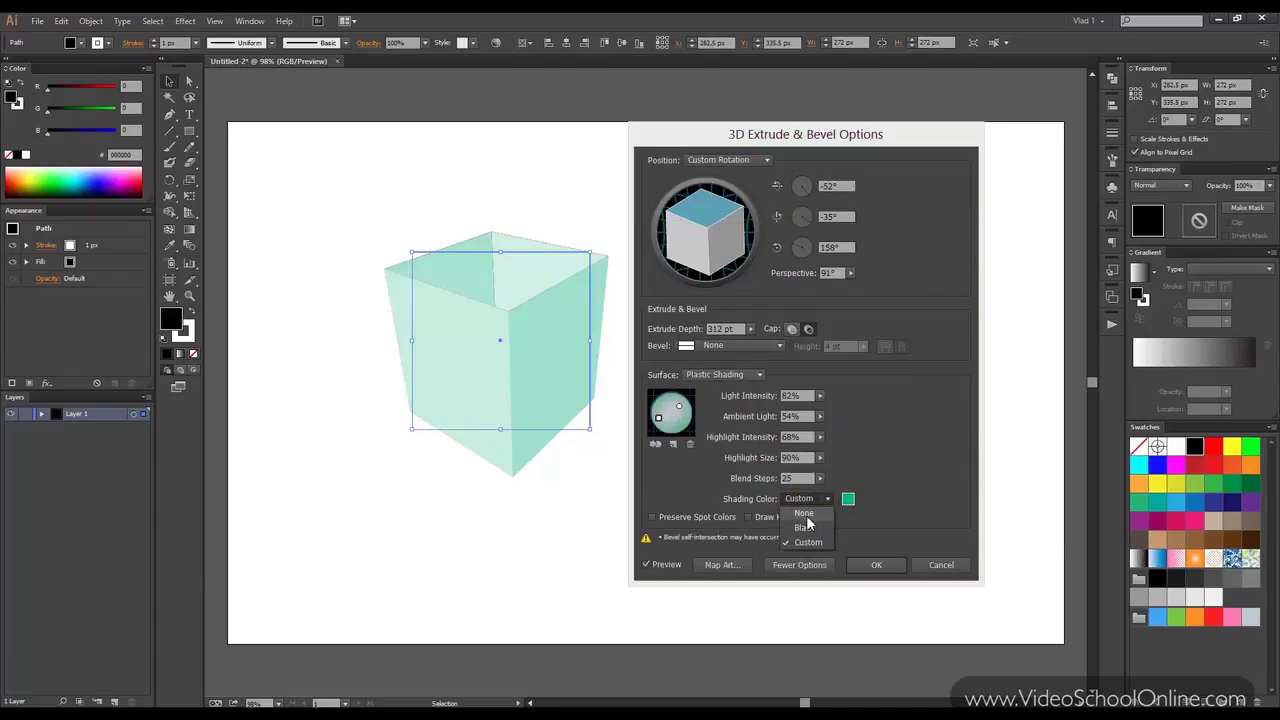
pyautogui.click(810, 530)
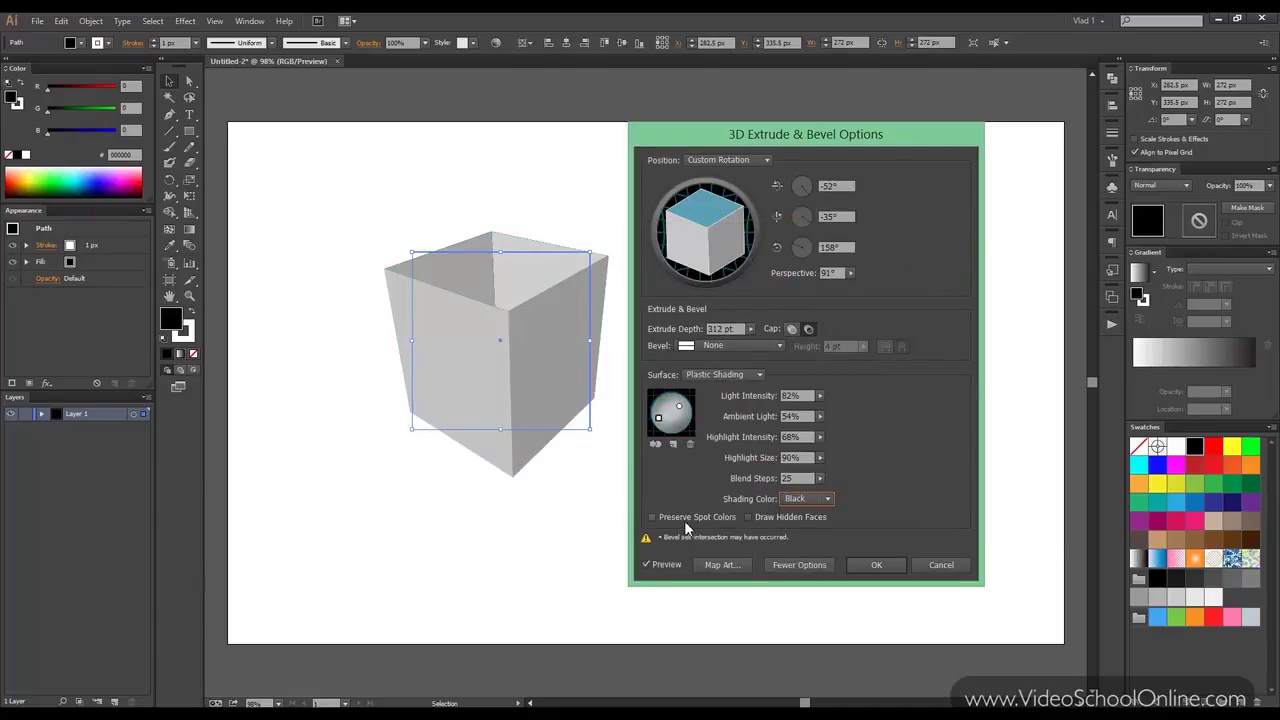
# Toggle Draw Hidden Faces on and off, and lower extrude depth to 162 pt.
pyautogui.click(785, 518)
pyautogui.click(785, 518)
pyautogui.moveTo(750, 329); pyautogui.dragTo(686, 346)
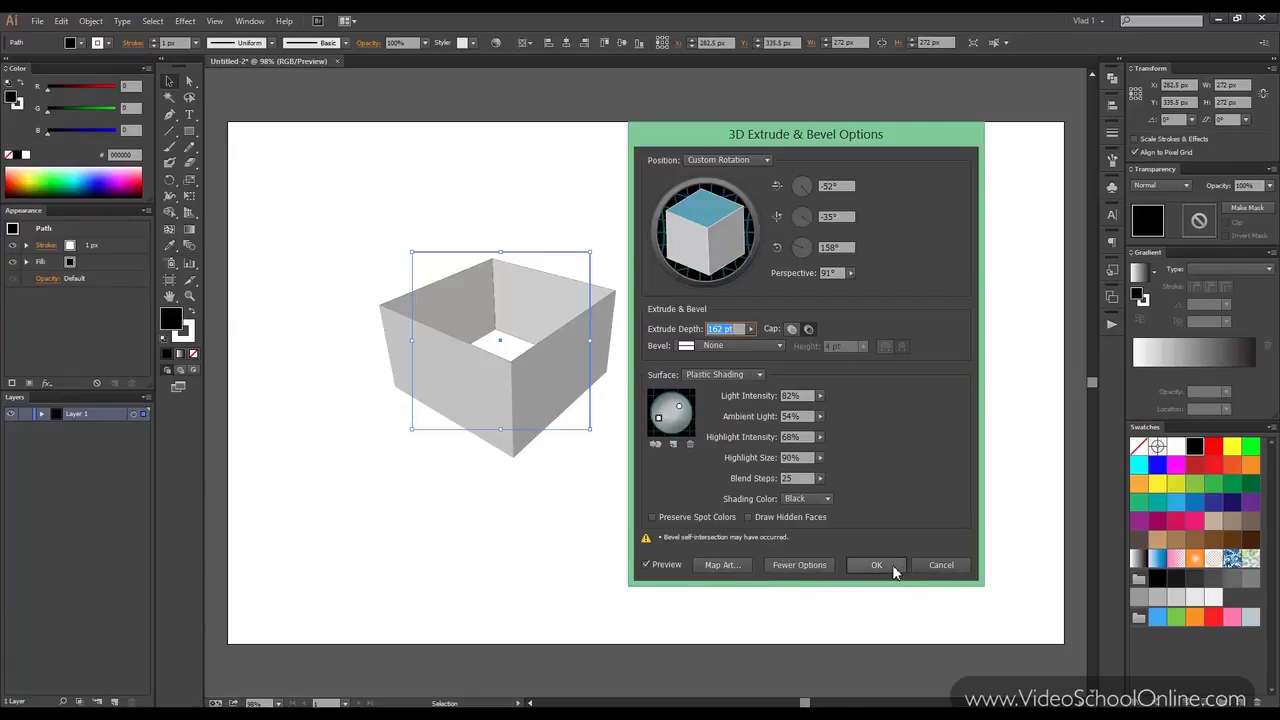
pyautogui.click(736, 565)
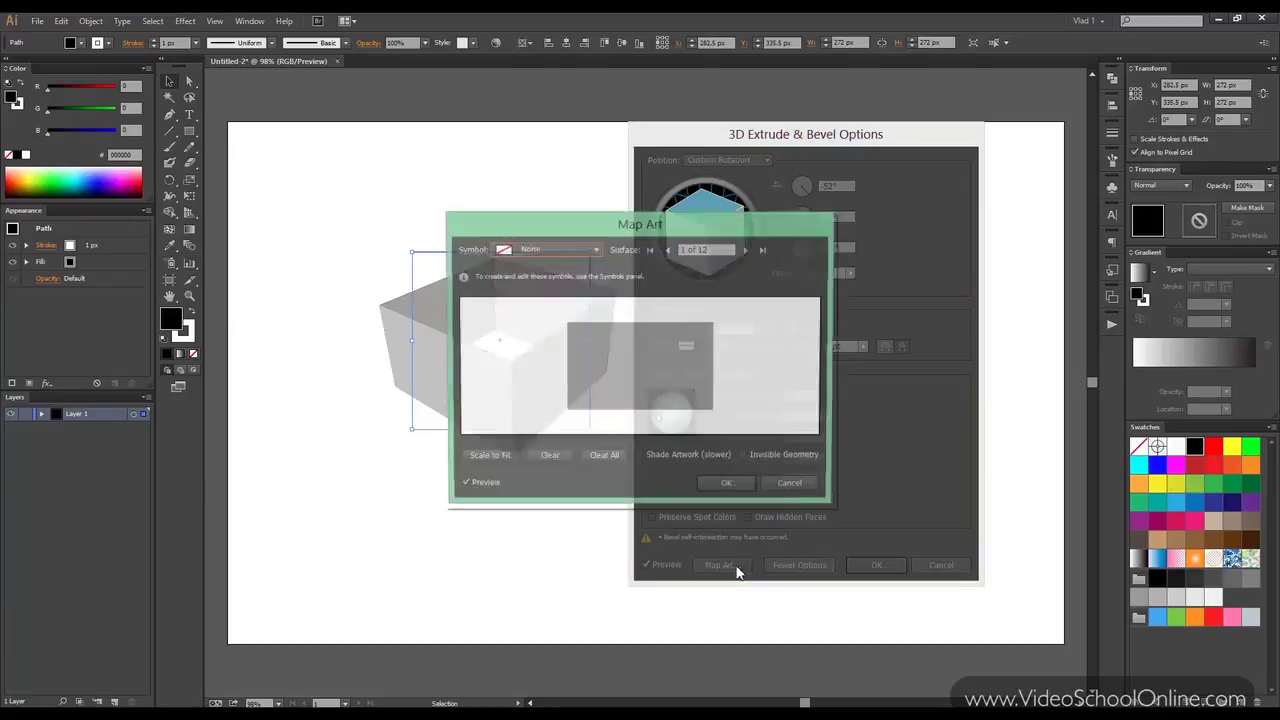
# Move the Map Art dialog aside and step forward through the box's surfaces.
pyautogui.moveTo(610, 216); pyautogui.dragTo(784, 172)
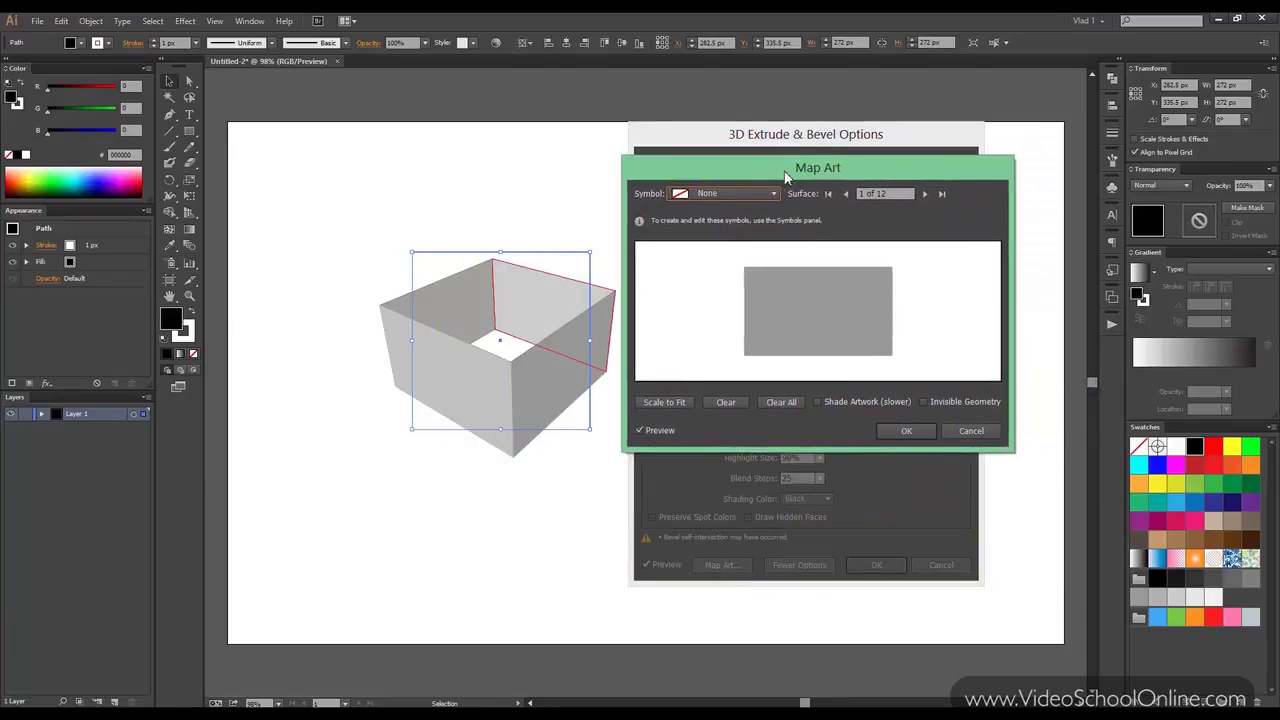
pyautogui.click(772, 193)
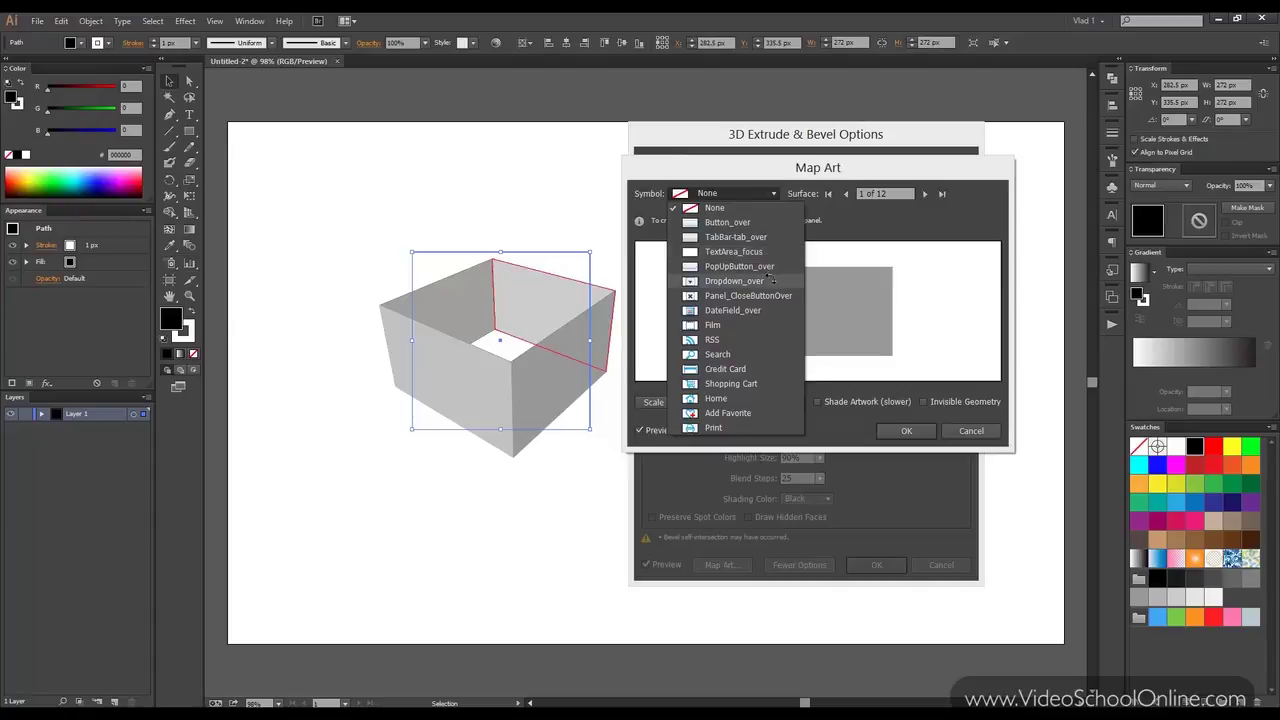
pyautogui.click(874, 257)
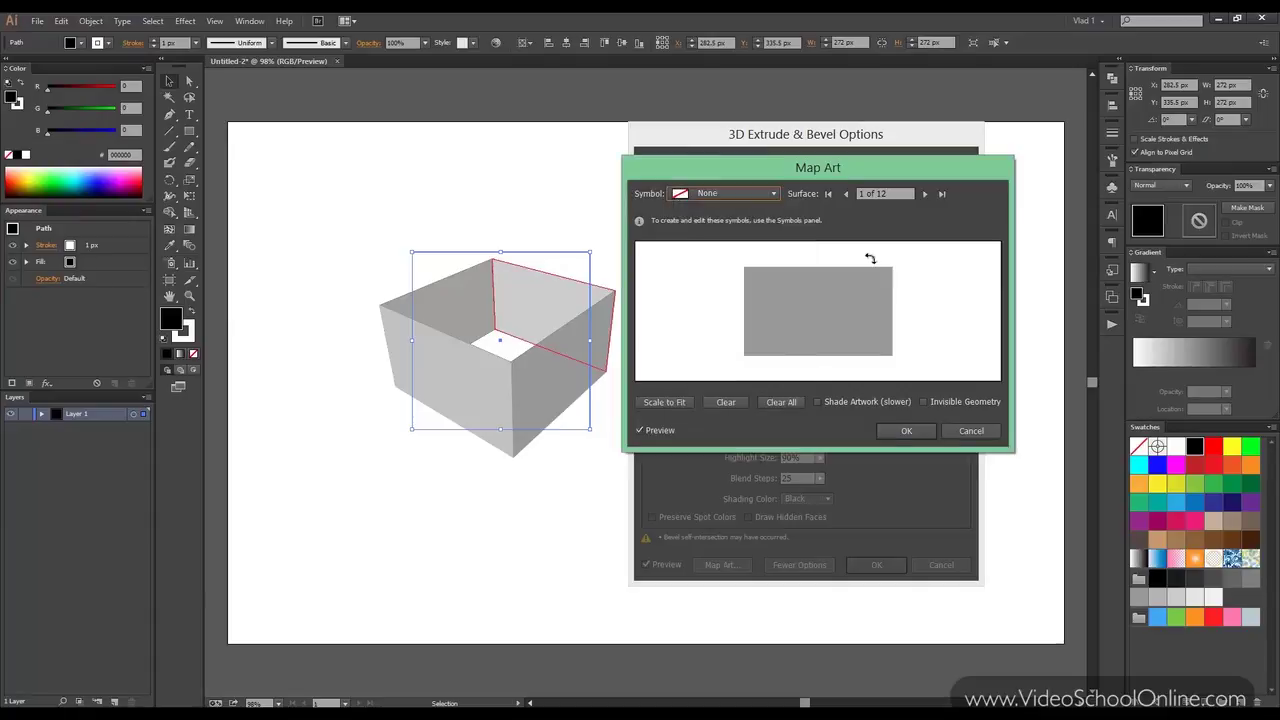
pyautogui.click(925, 194)
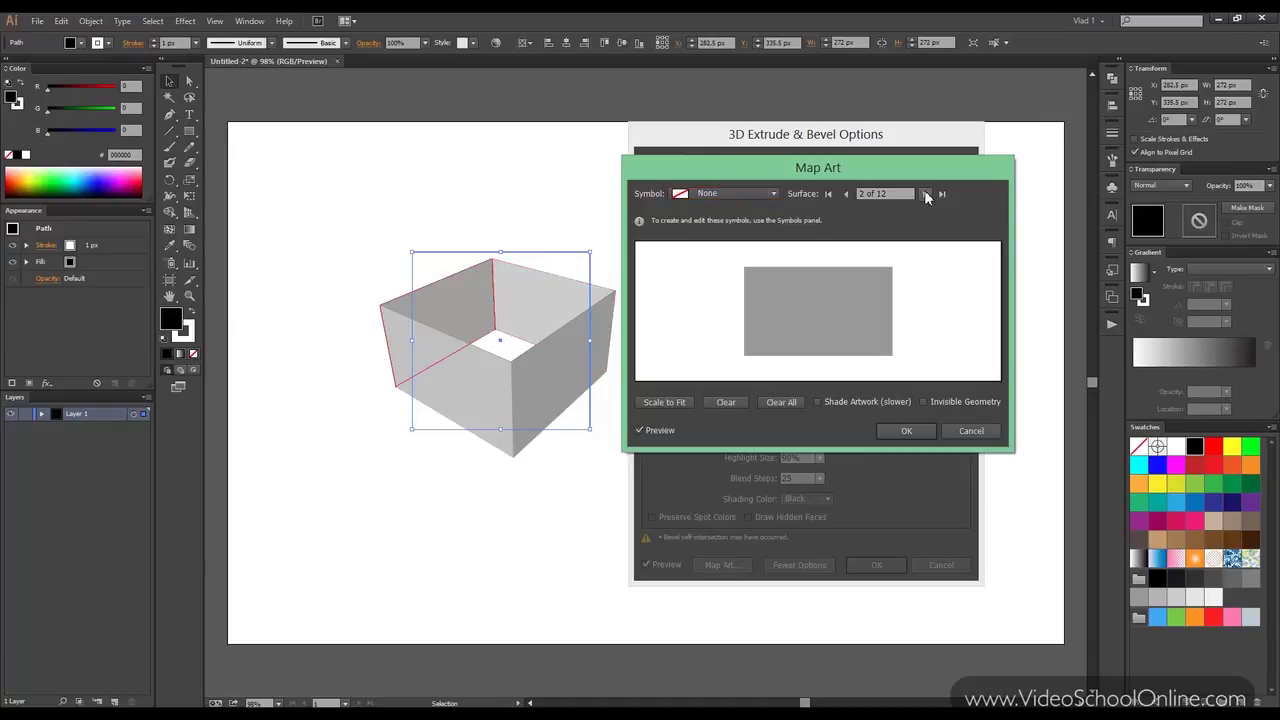
pyautogui.click(925, 194)
pyautogui.click(925, 194)
pyautogui.click(925, 194)
pyautogui.click(925, 194)
pyautogui.click(925, 194)
pyautogui.click(925, 194)
pyautogui.click(925, 194)
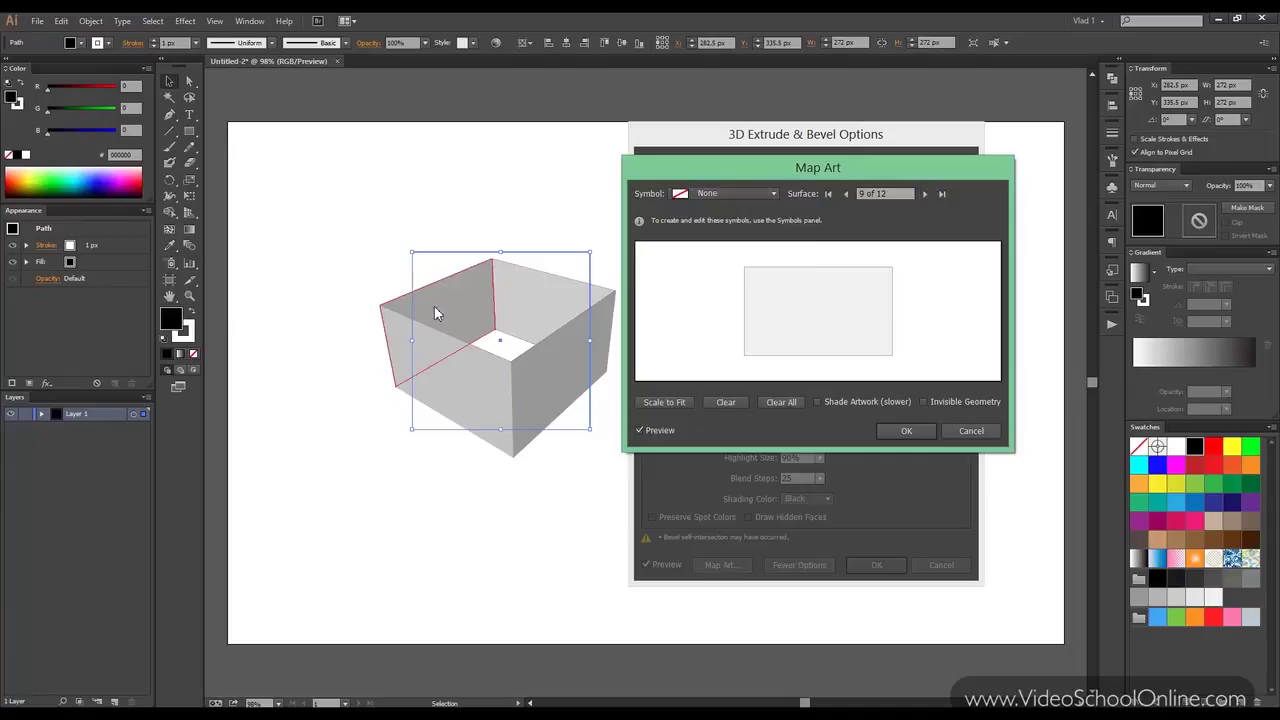
# Cycle the surfaces back round and settle on surface 5 of 12, the front face.
pyautogui.click(928, 197)
pyautogui.click(928, 197)
pyautogui.click(928, 197)
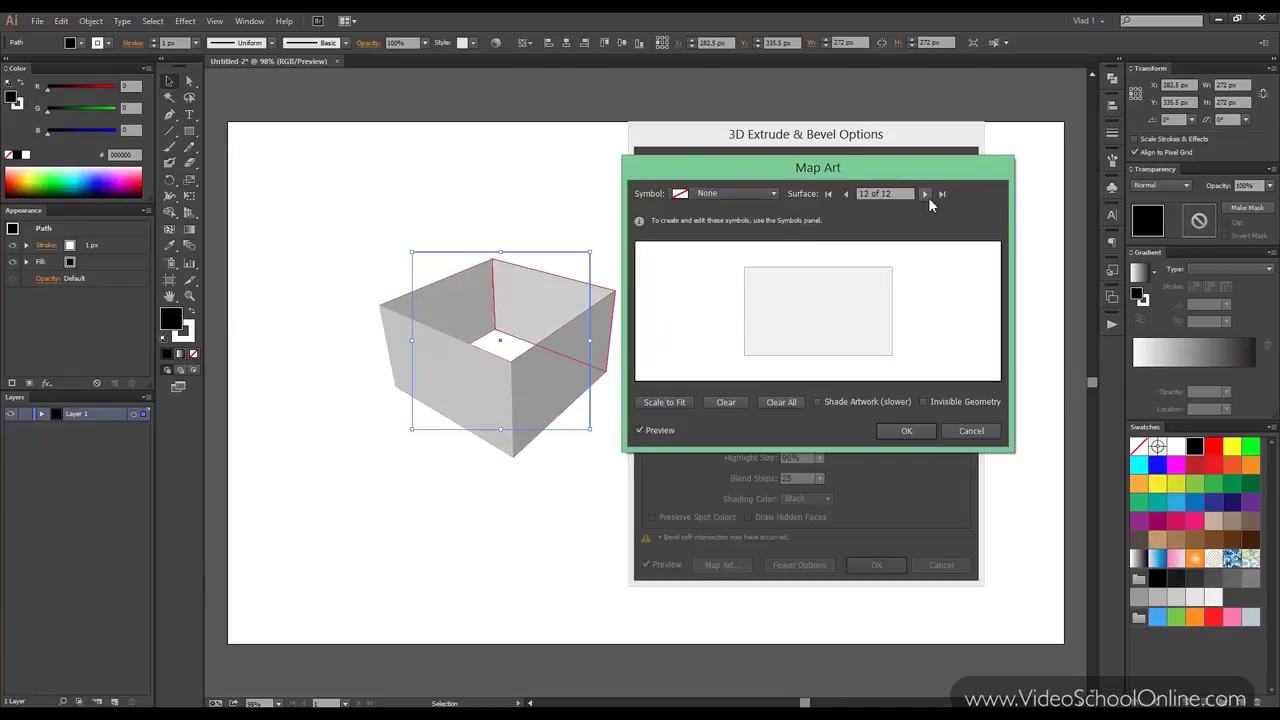
pyautogui.click(928, 197)
pyautogui.click(928, 197)
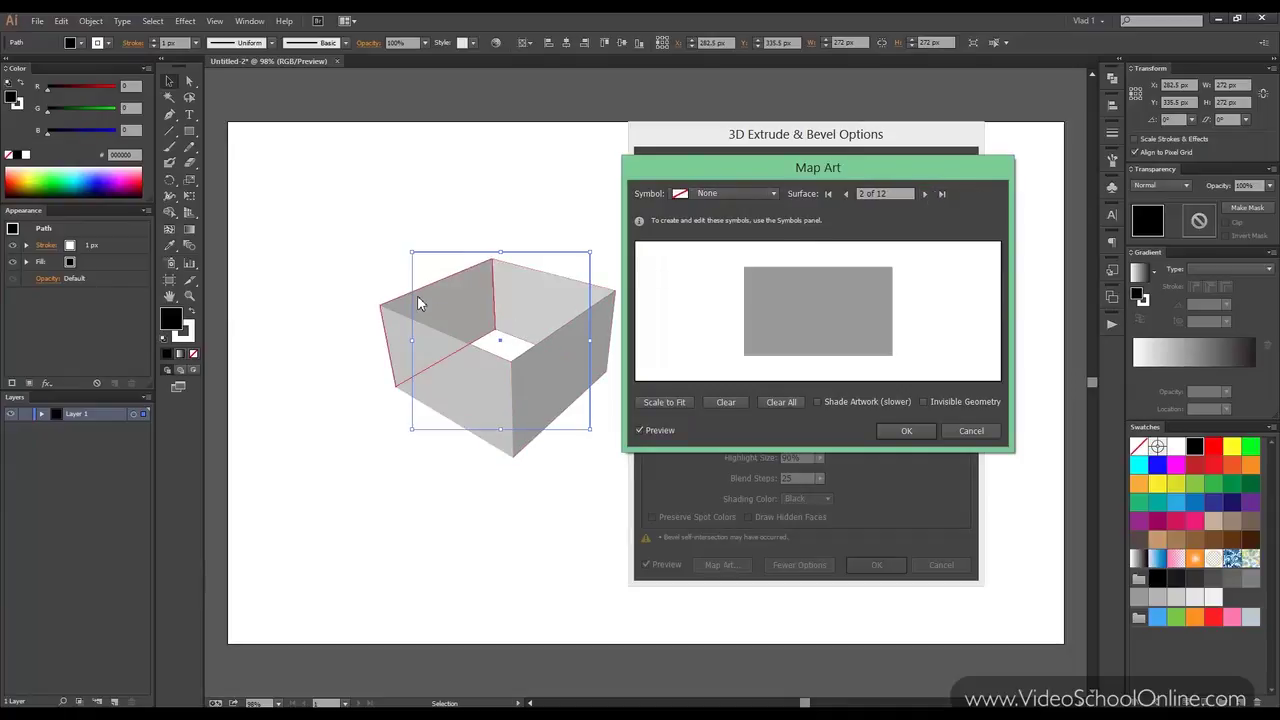
pyautogui.click(927, 193)
pyautogui.click(927, 193)
pyautogui.click(927, 193)
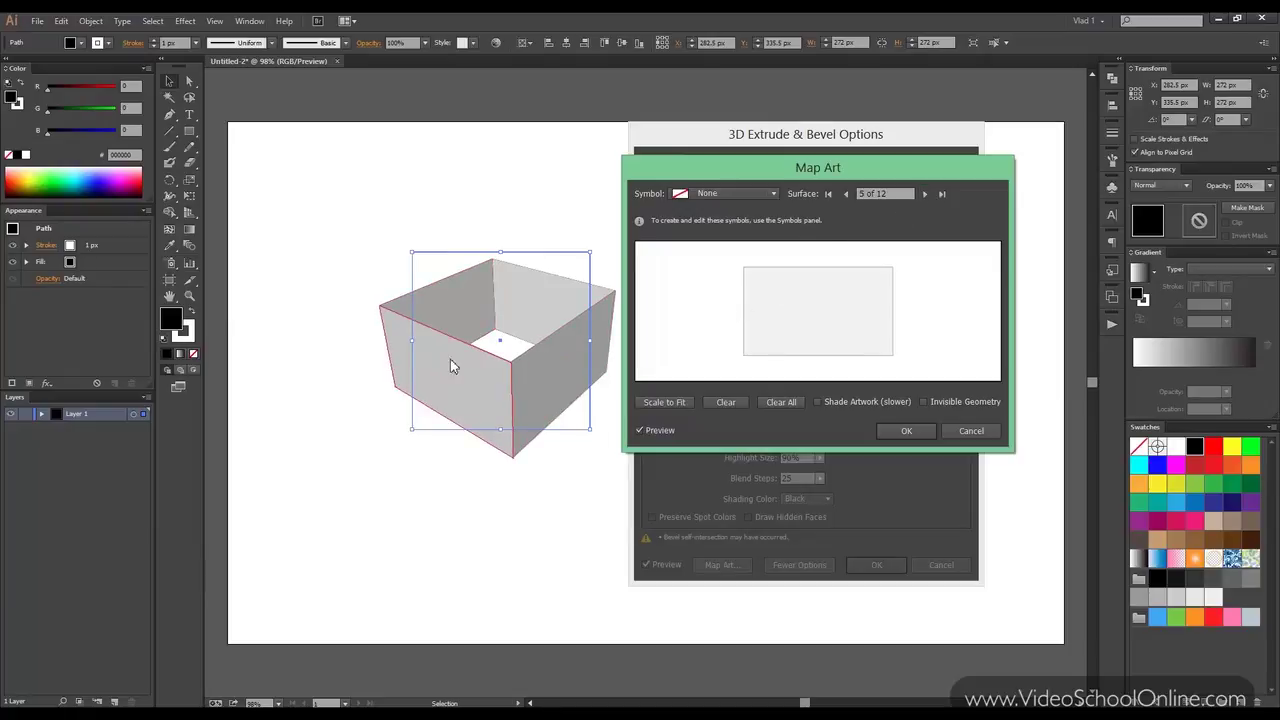
pyautogui.click(730, 193)
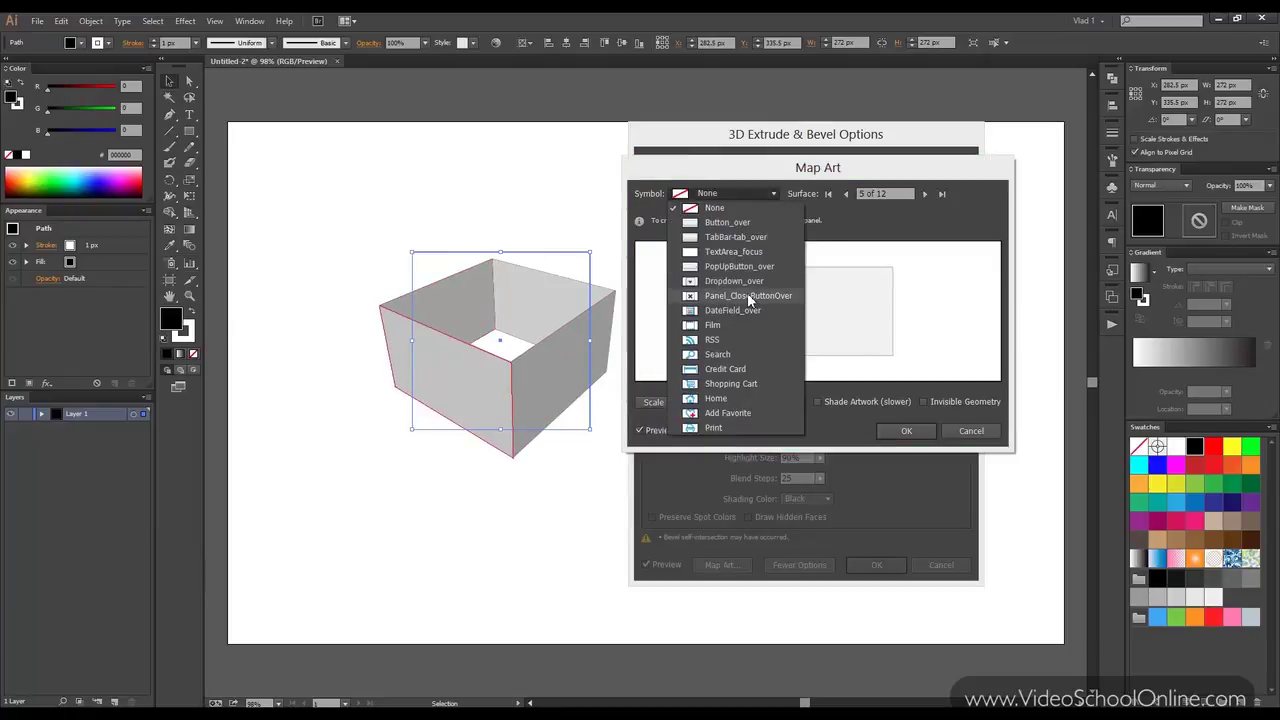
# Map Panel_CloseButtonOver onto the face, scale it to fit, shrink it, and enable Shade Artwork.
pyautogui.click(747, 292)
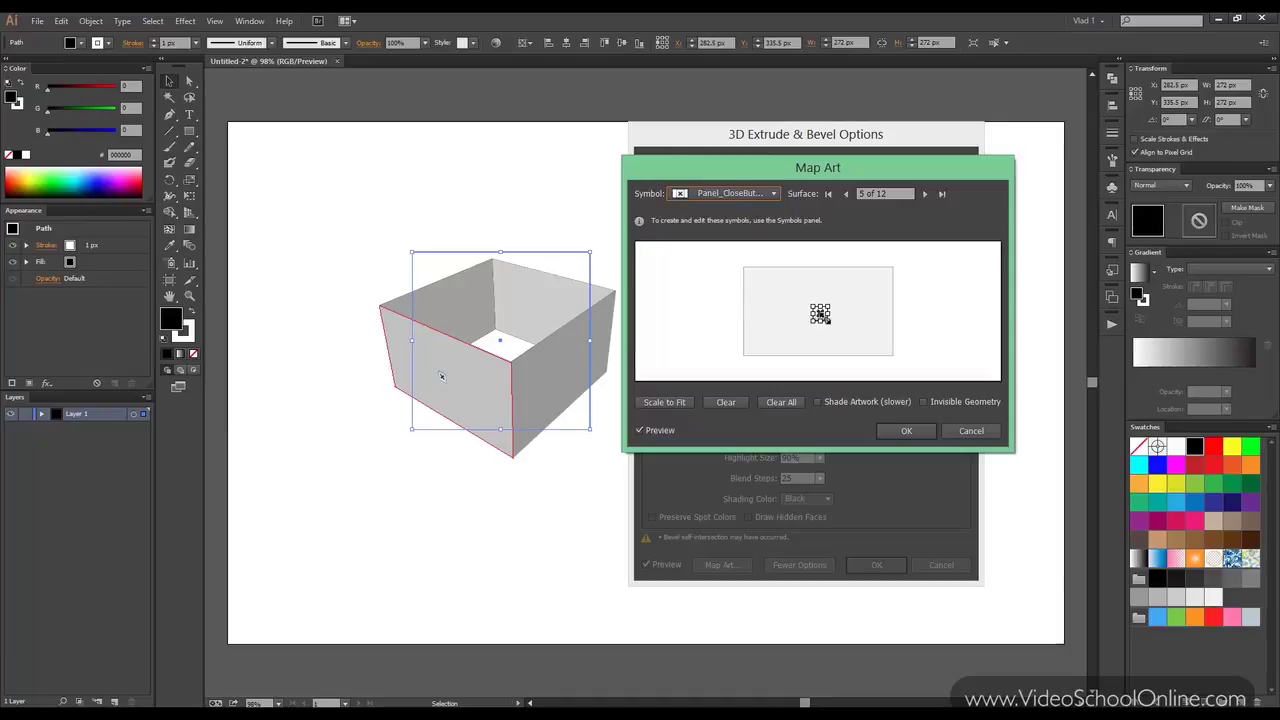
pyautogui.moveTo(827, 321)
pyautogui.mouseDown()
pyautogui.moveTo(849, 346)
pyautogui.moveTo(786, 297)
pyautogui.moveTo(815, 312)
pyautogui.mouseUp()
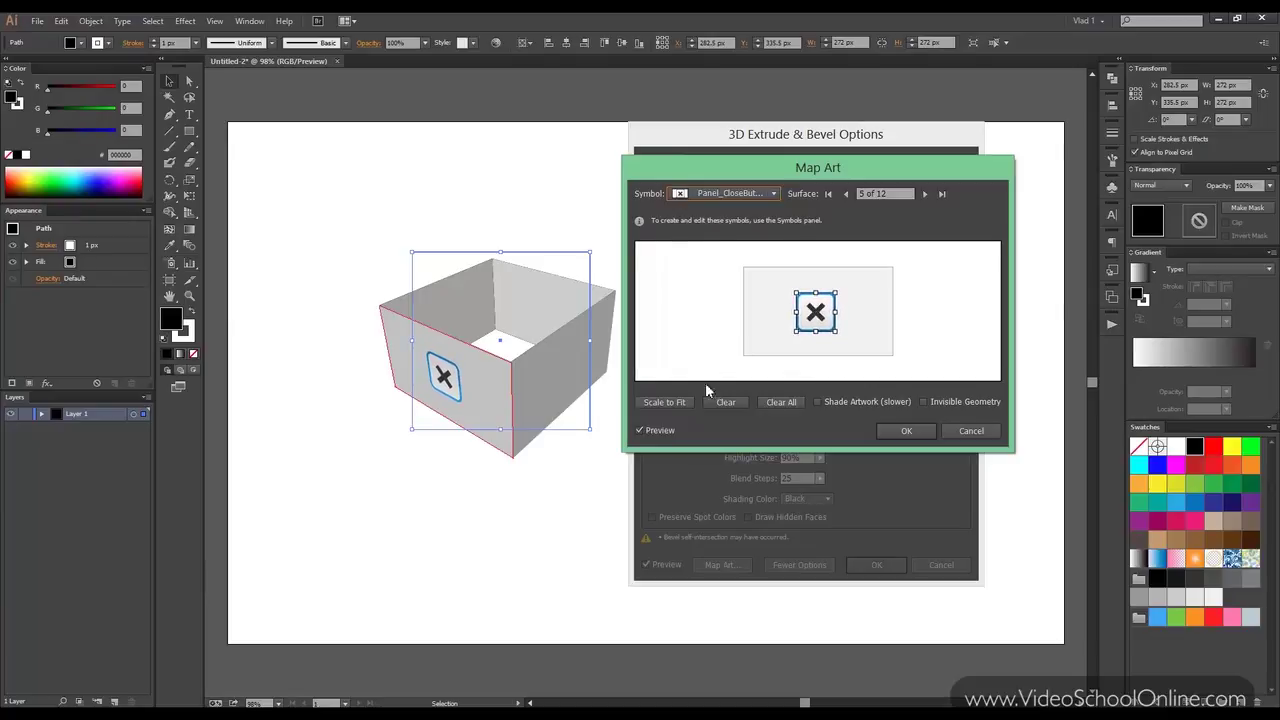
pyautogui.click(689, 402)
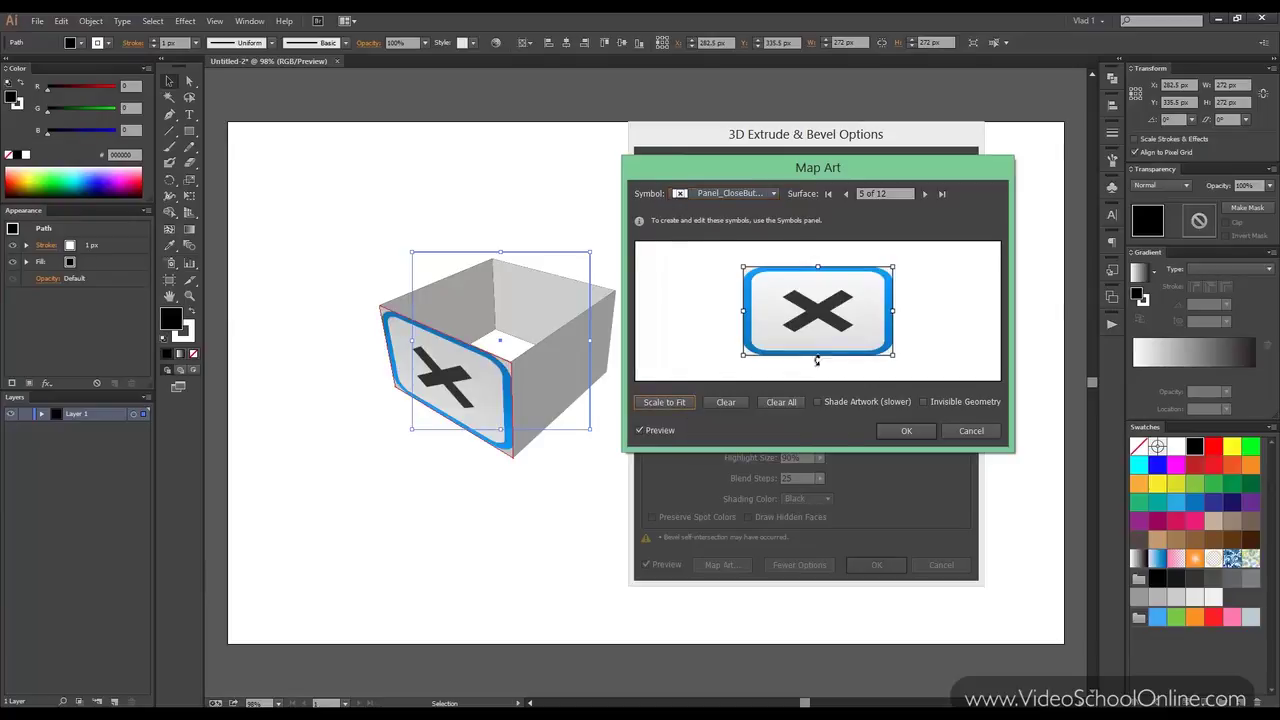
pyautogui.moveTo(893, 355); pyautogui.dragTo(824, 322)
pyautogui.click(818, 402)
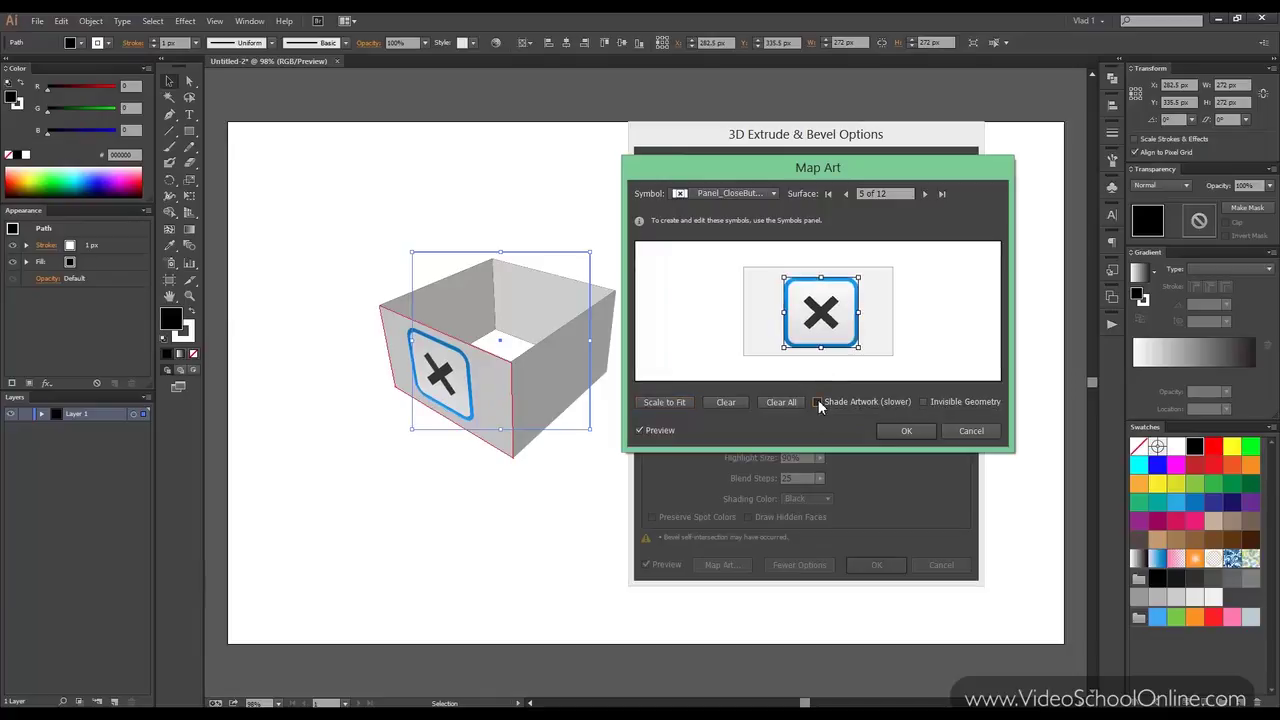
pyautogui.click(817, 401)
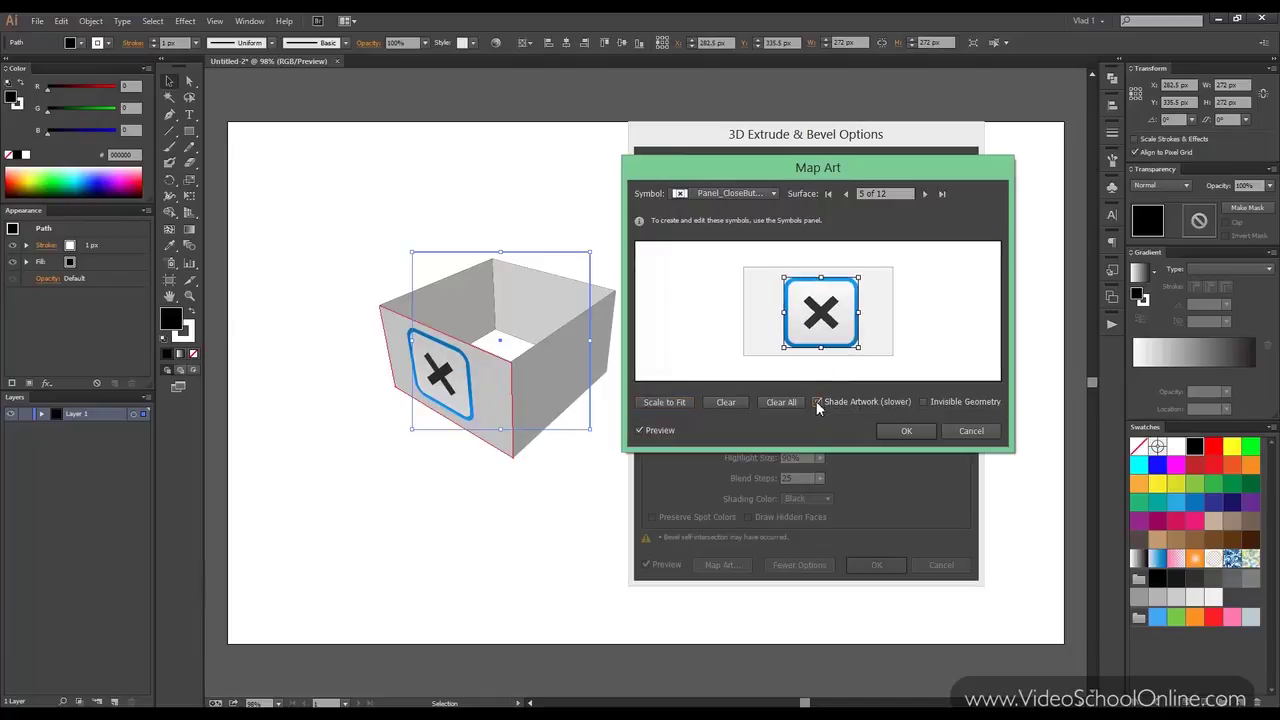
# Preview with geometry hidden, accept Map Art with OK, then cancel the 3D effect.
pyautogui.click(922, 401)
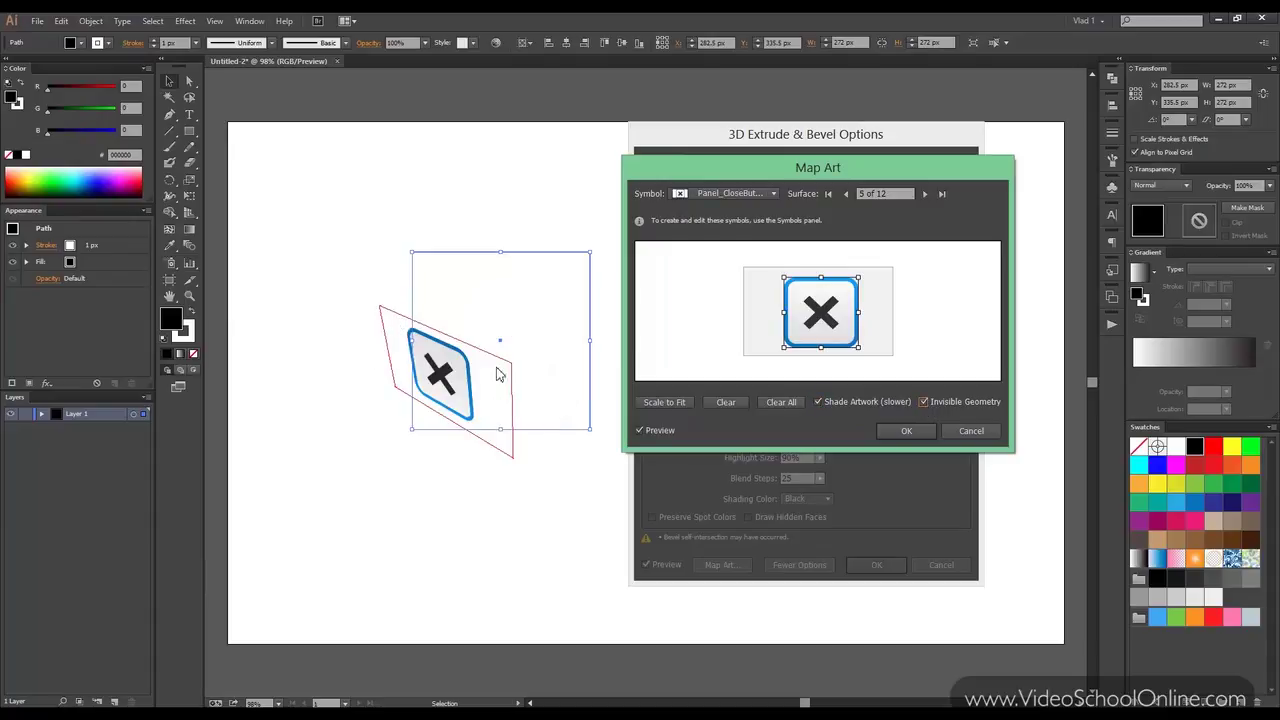
pyautogui.click(921, 401)
pyautogui.click(771, 193)
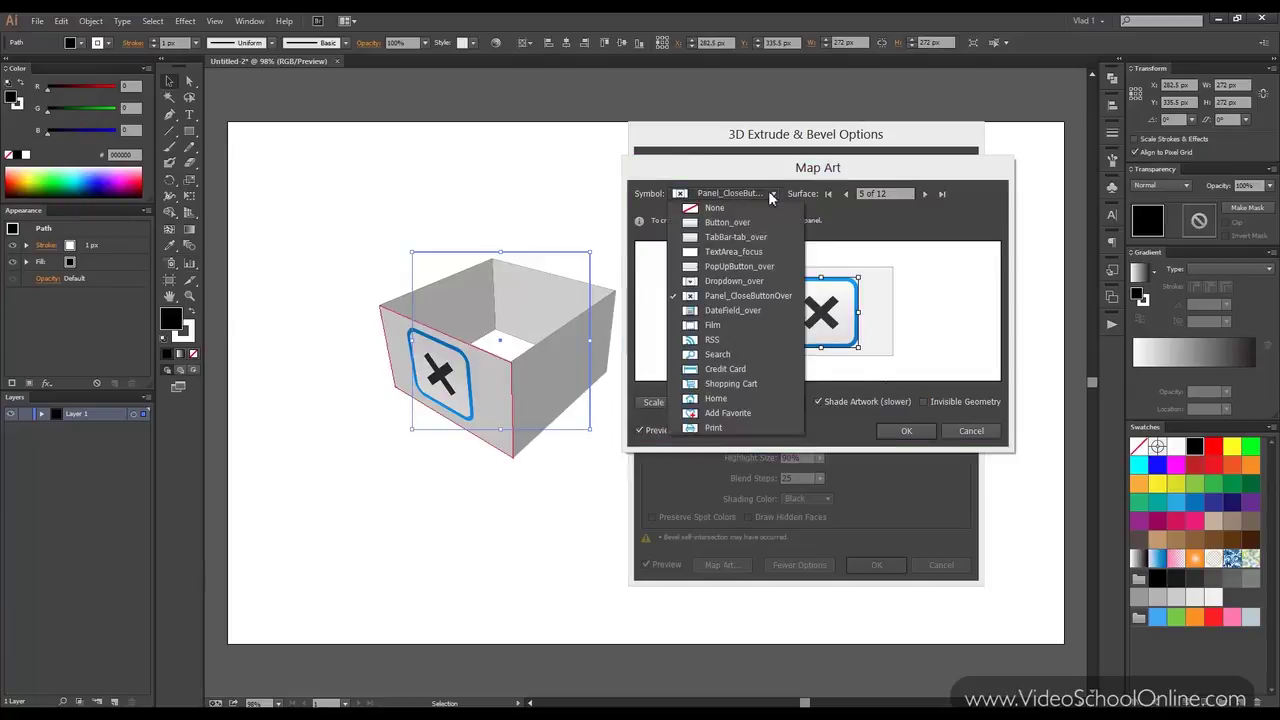
pyautogui.click(929, 331)
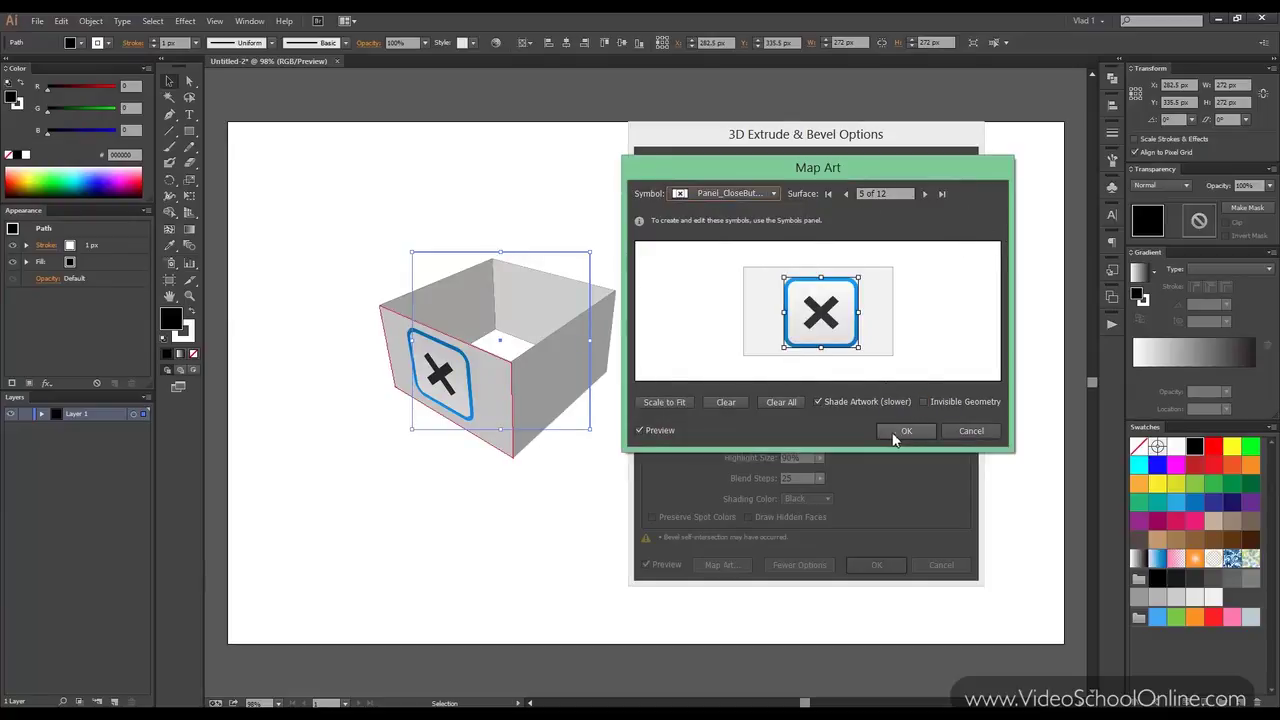
pyautogui.click(902, 432)
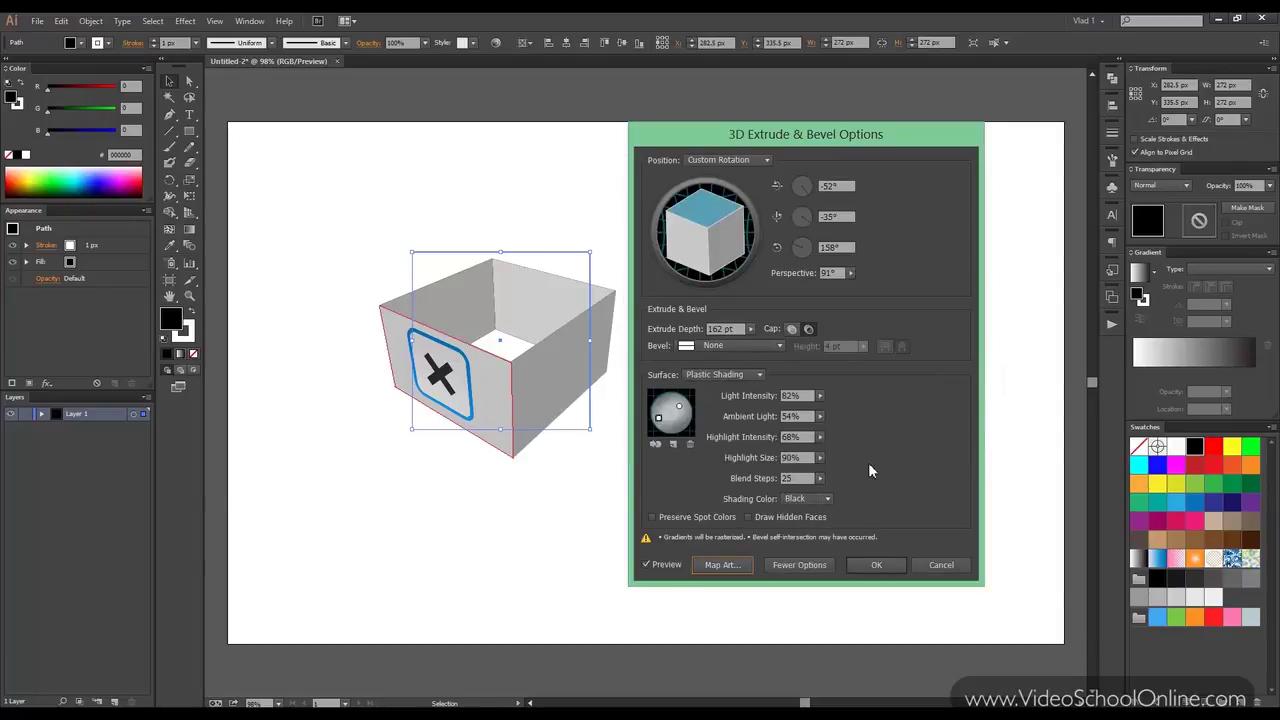
pyautogui.click(874, 567)
pyautogui.press('Escape')
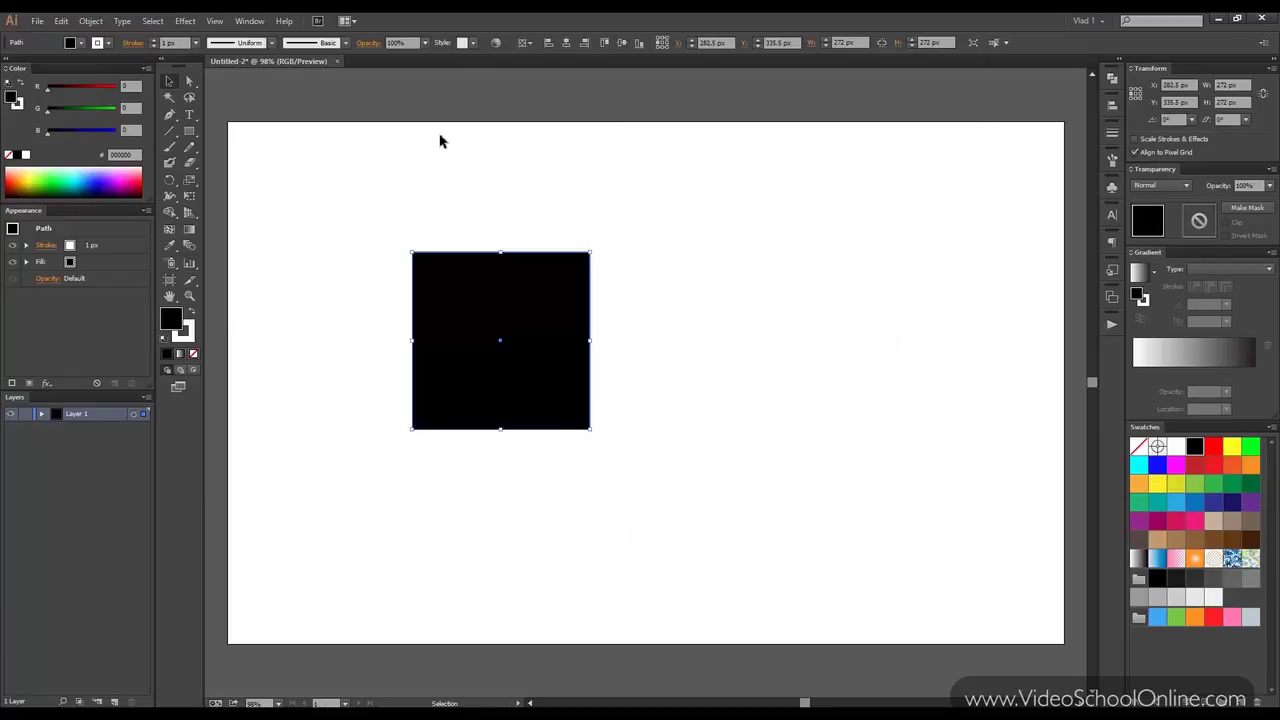
pyautogui.click(185, 21)
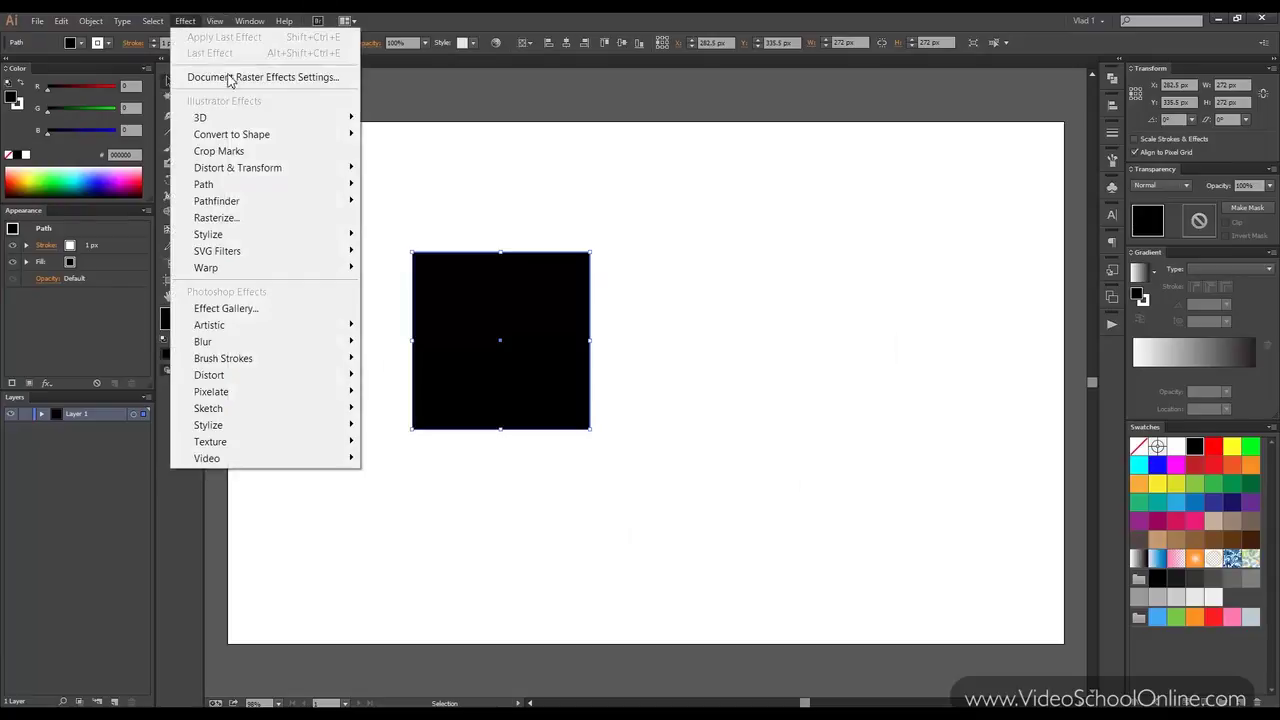
pyautogui.moveTo(353, 124)
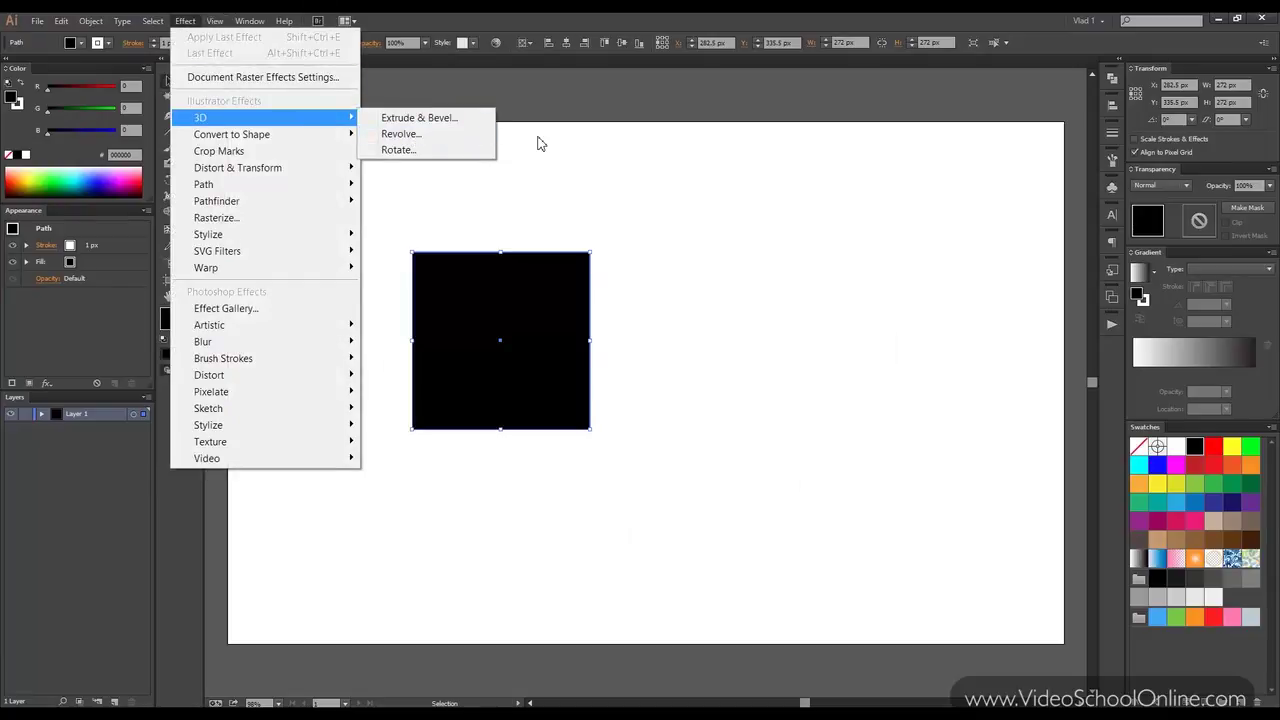
pyautogui.click(562, 160)
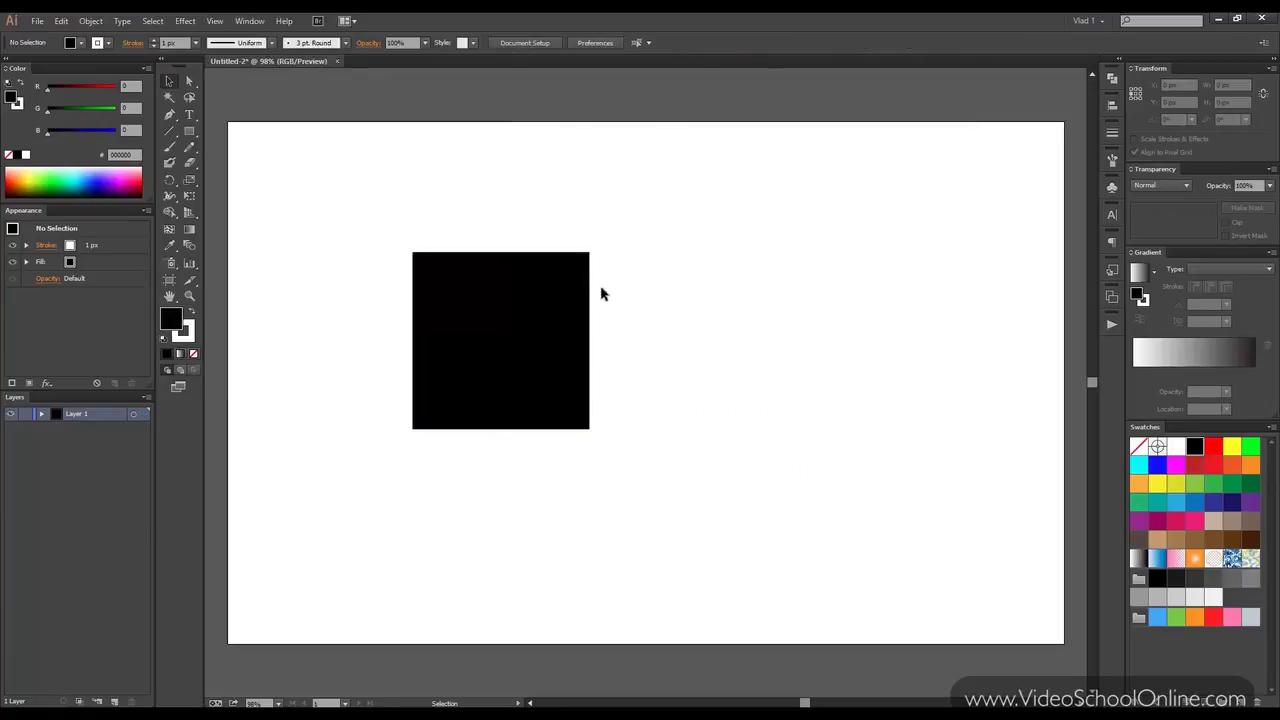
pyautogui.click(185, 21)
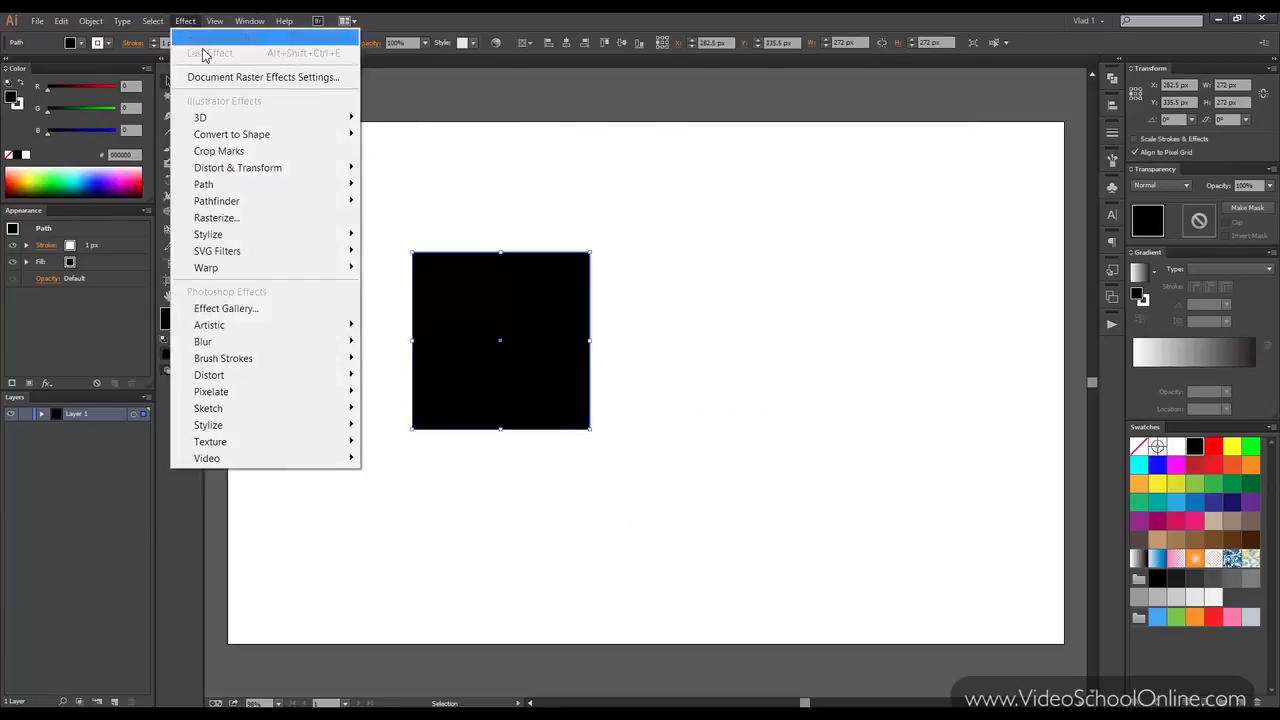
pyautogui.moveTo(330, 114)
pyautogui.click(395, 133)
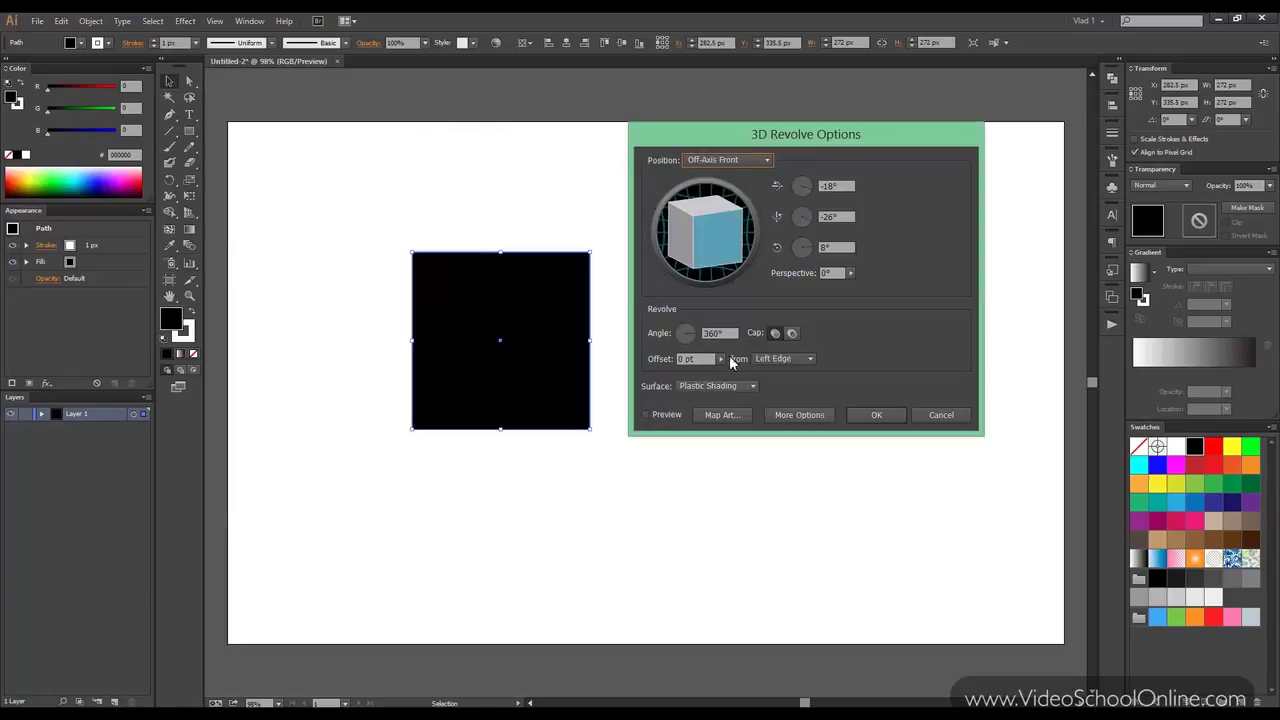
pyautogui.click(664, 418)
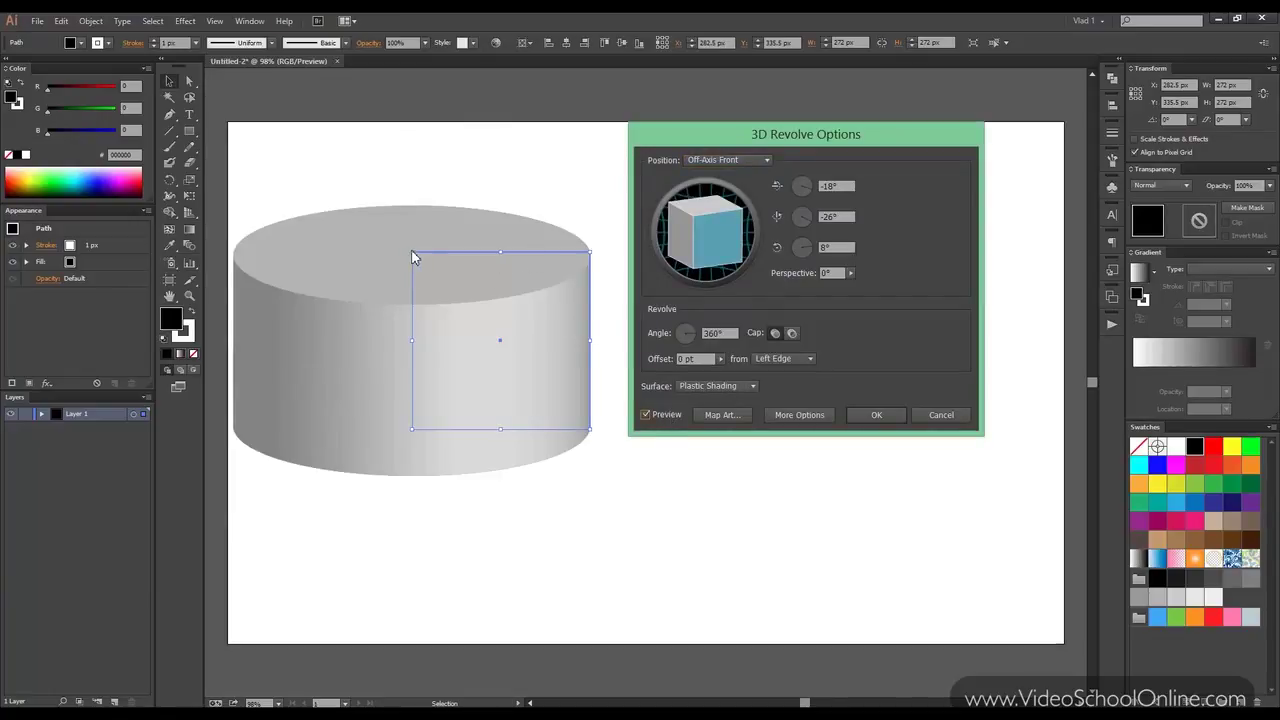
pyautogui.click(929, 412)
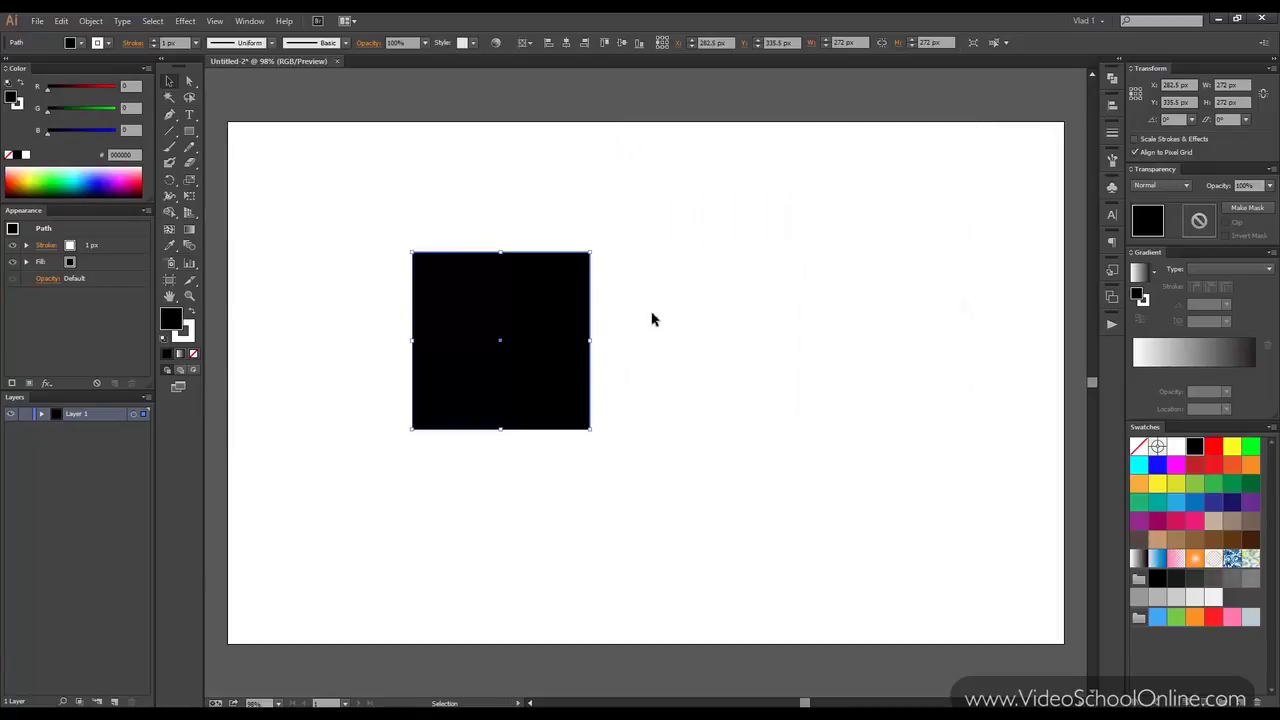
pyautogui.press('Delete')
# Pen-draw a closed black half-vase profile with a wavy left edge and straight right edge.
pyautogui.click(167, 114)
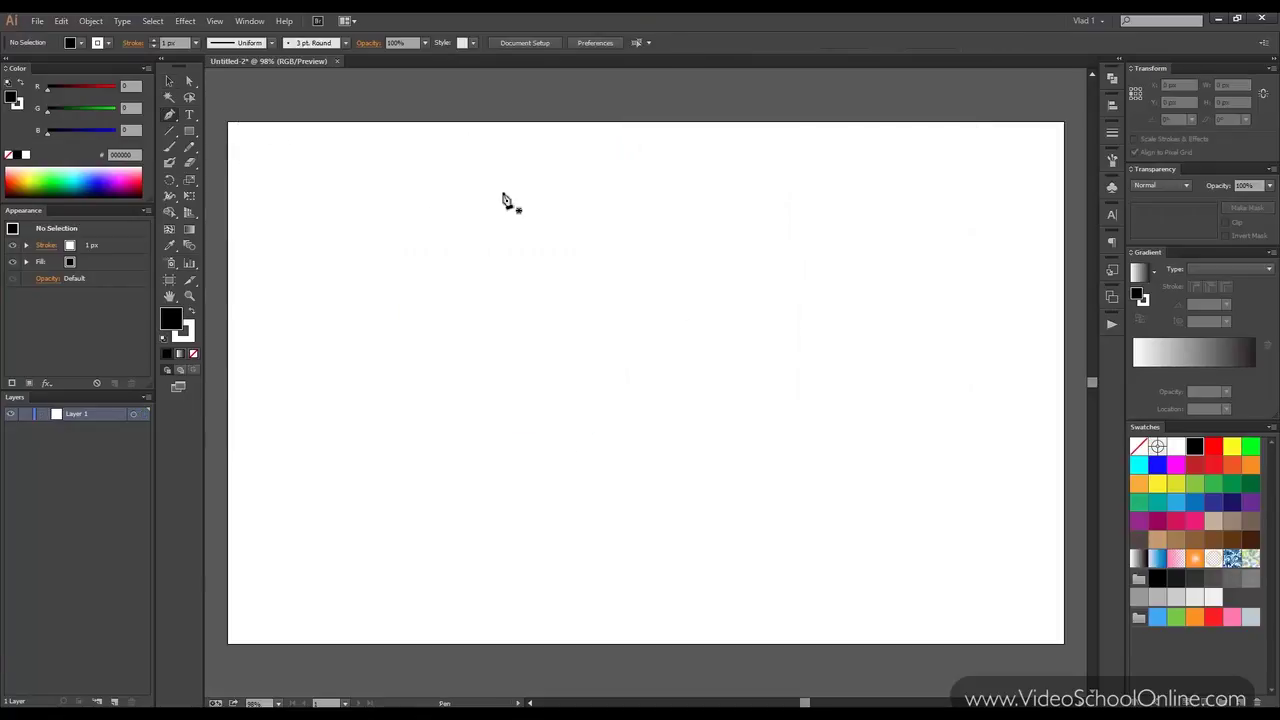
pyautogui.click(503, 192)
pyautogui.moveTo(445, 237); pyautogui.dragTo(468, 271)
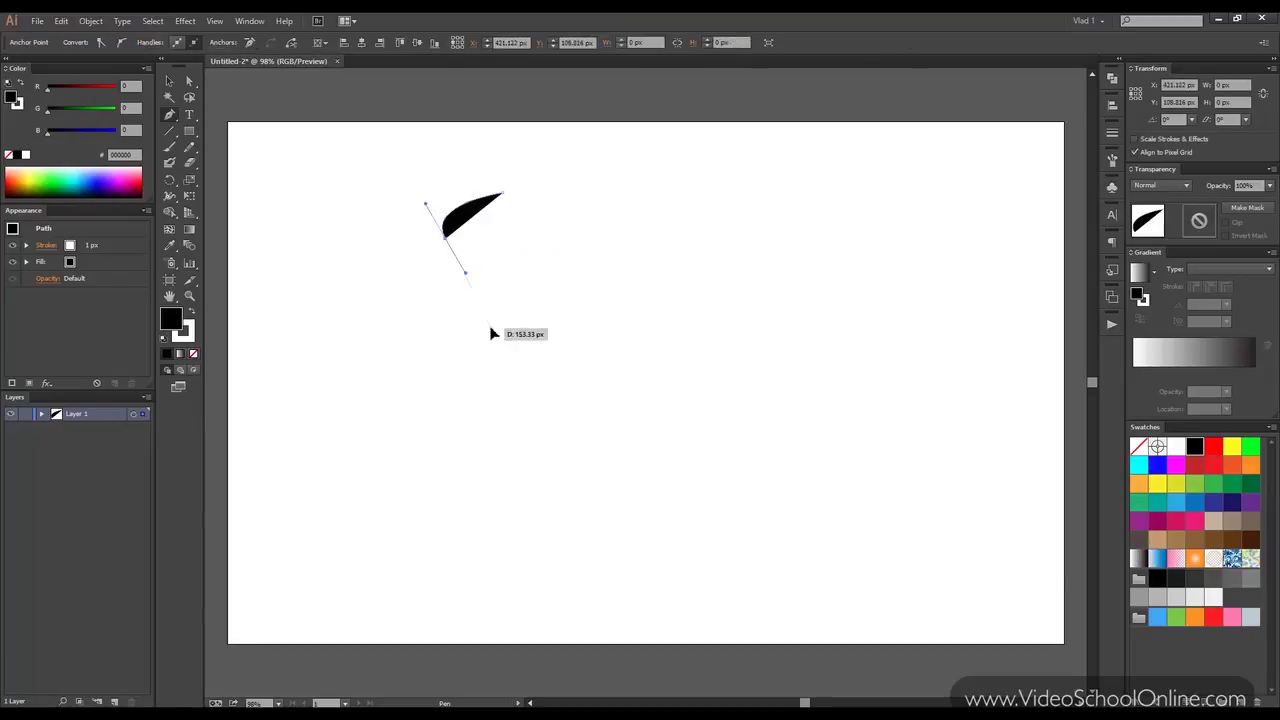
pyautogui.moveTo(490, 322); pyautogui.dragTo(487, 347)
pyautogui.moveTo(470, 437); pyautogui.dragTo(521, 484)
pyautogui.click(521, 473)
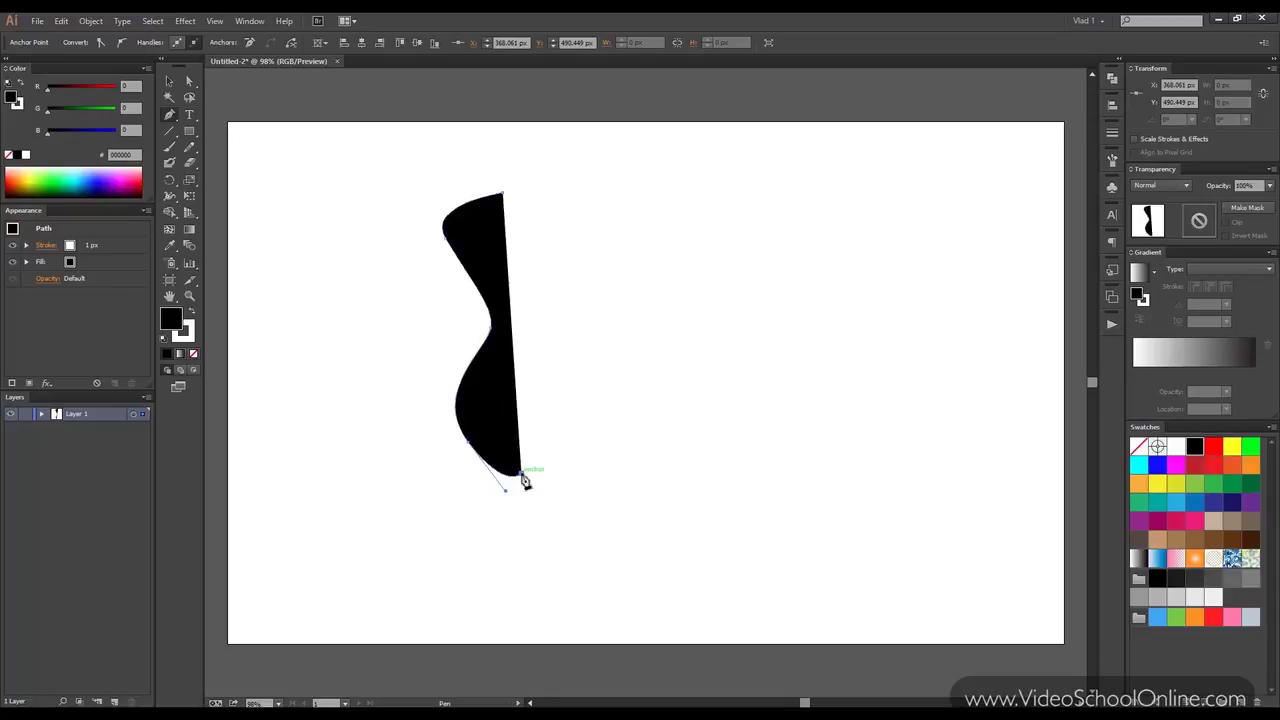
pyautogui.click(521, 194)
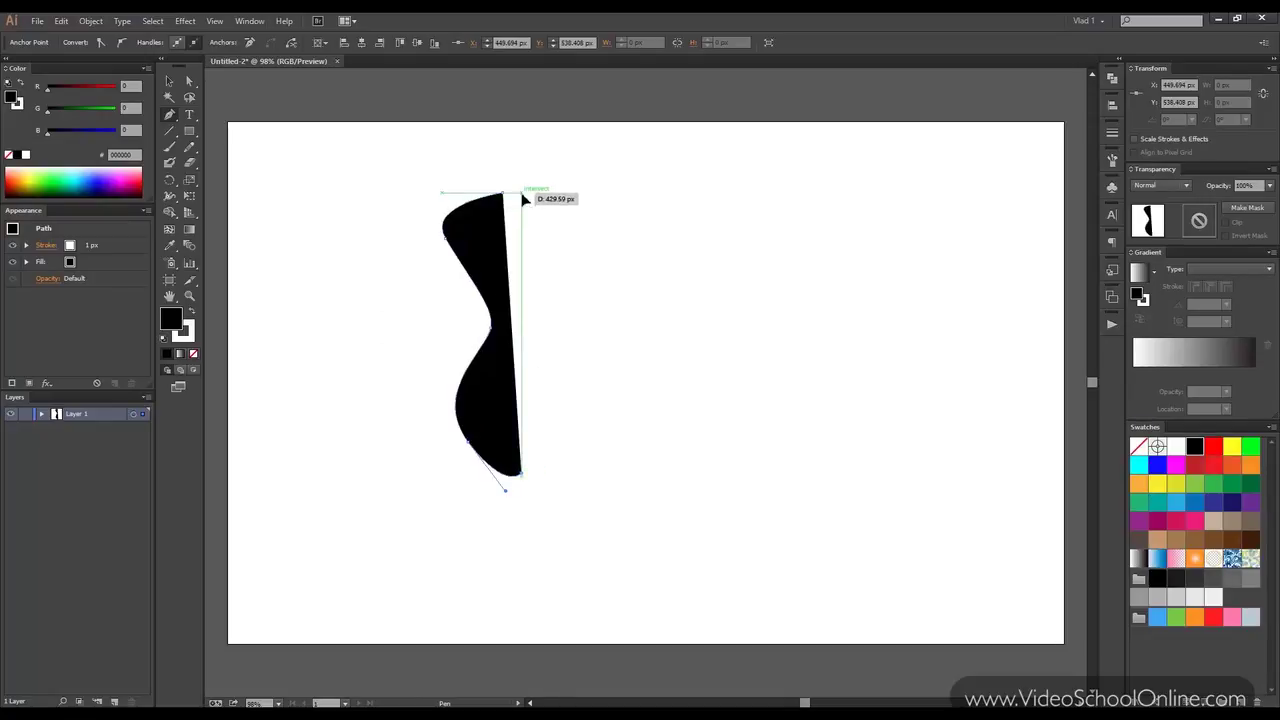
pyautogui.moveTo(505, 194); pyautogui.dragTo(429, 201)
pyautogui.click(170, 80)
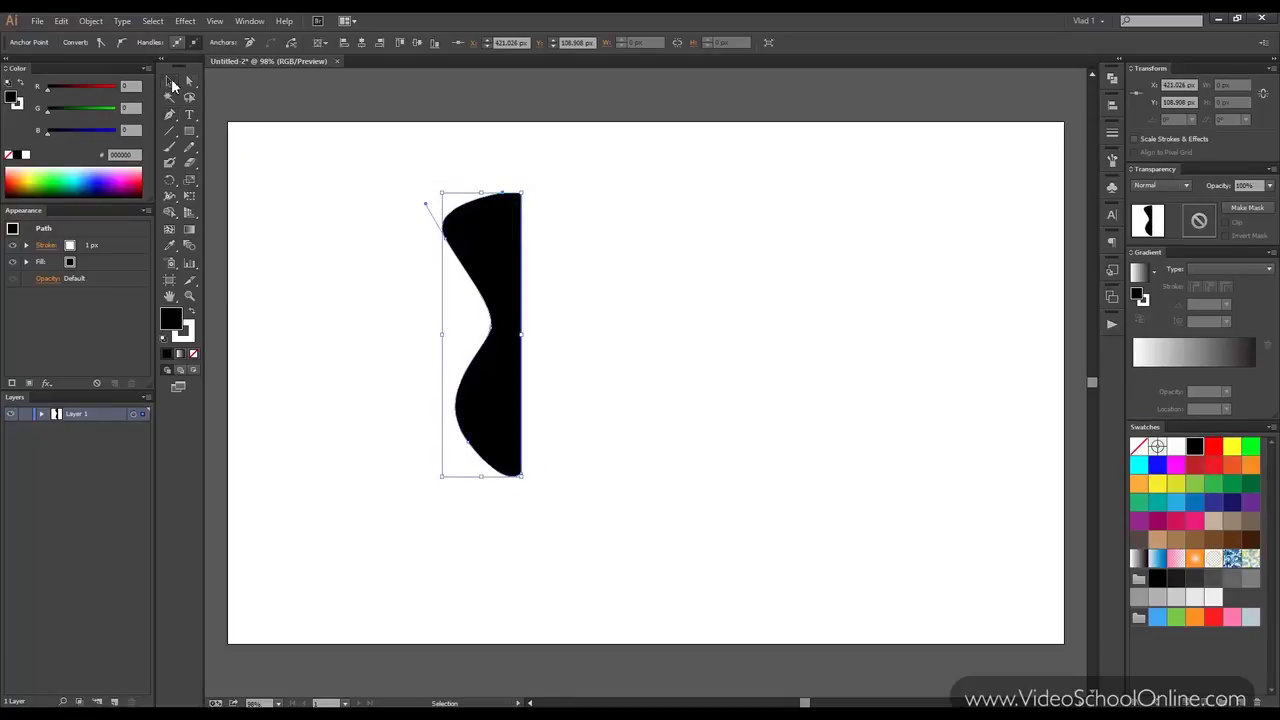
# Apply Effect > 3D > Revolve to the profile with Preview on.
pyautogui.click(185, 21)
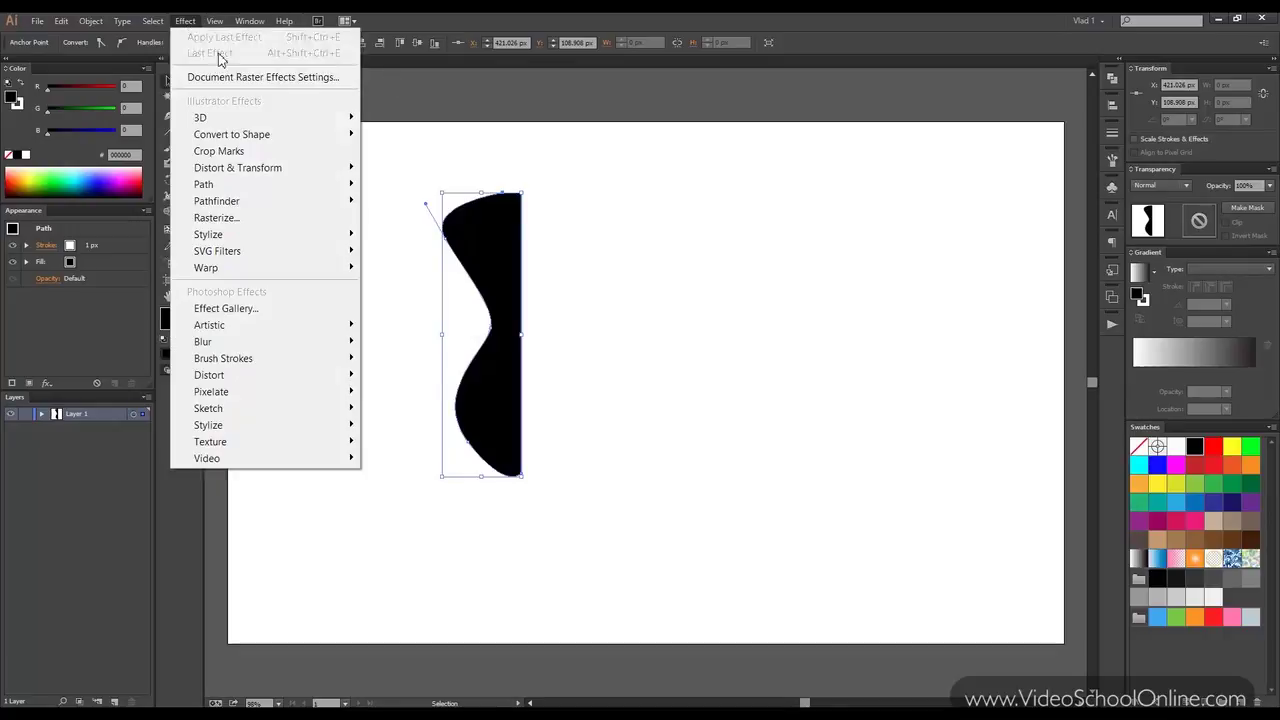
pyautogui.moveTo(345, 118)
pyautogui.click(401, 134)
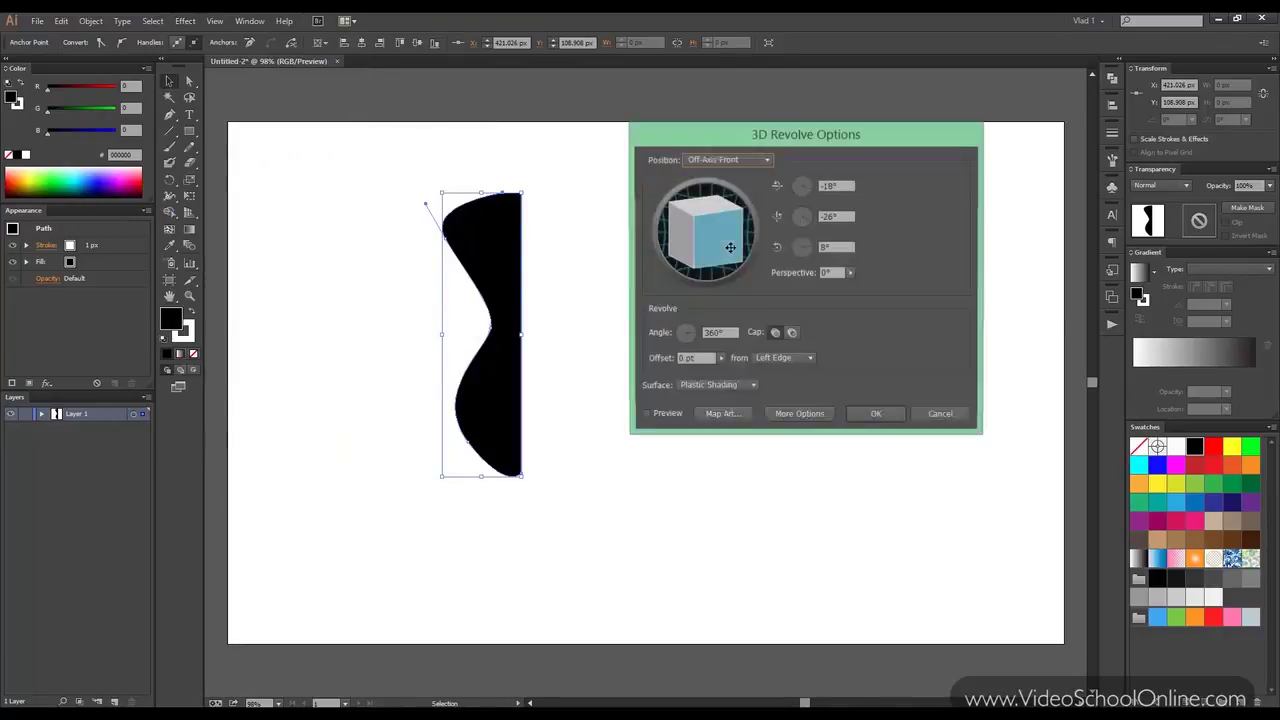
pyautogui.click(668, 414)
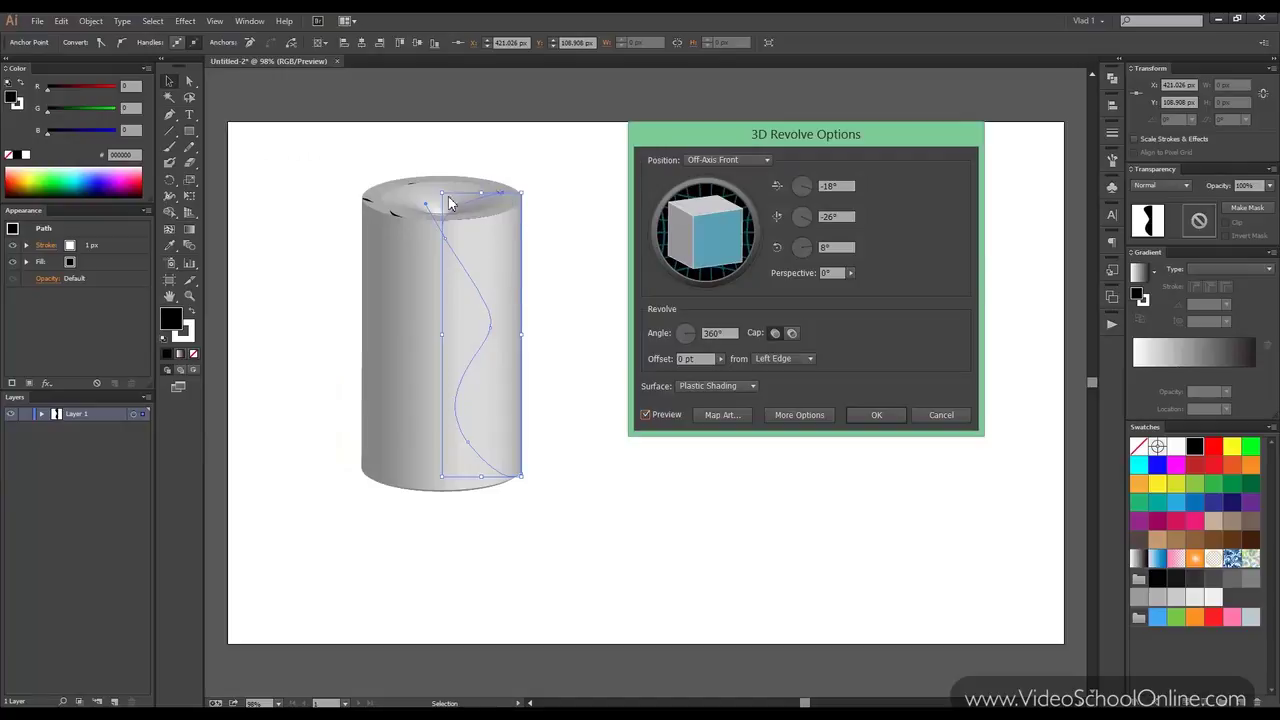
# Raise Blend Steps to 63 under More Options and narrow the revolve angle to 324°.
pyautogui.click(772, 417)
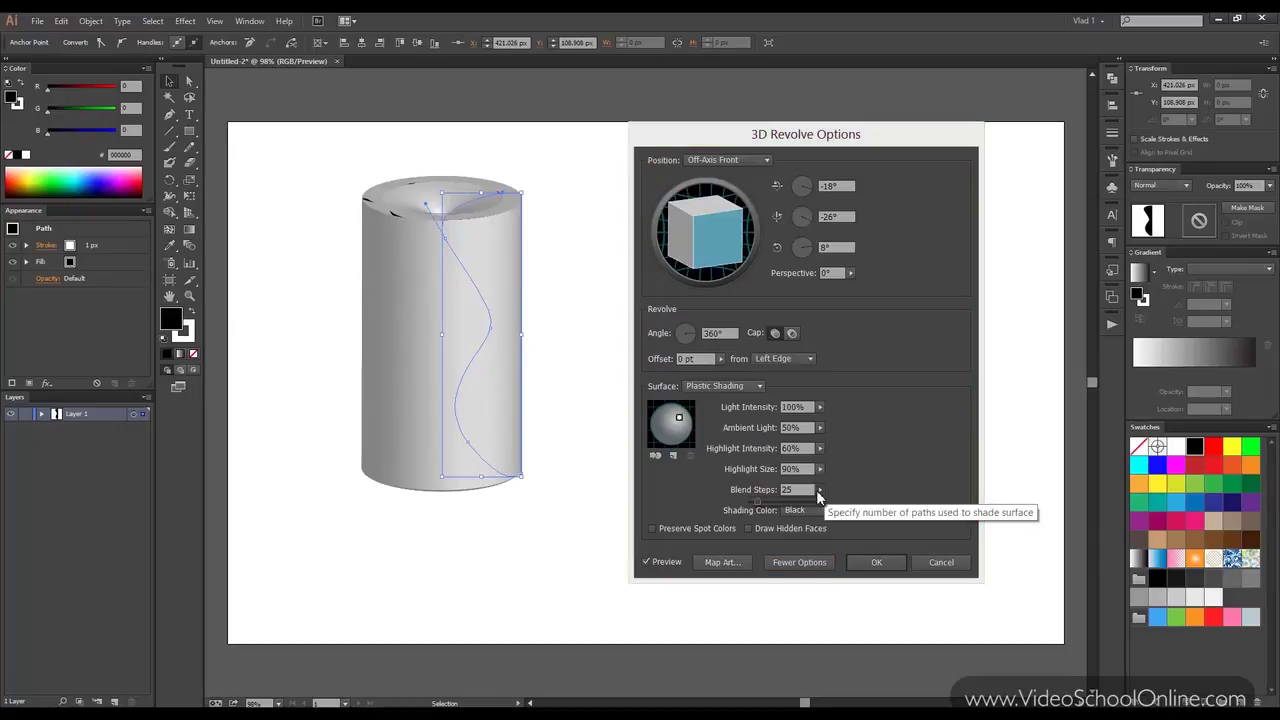
pyautogui.moveTo(764, 502); pyautogui.dragTo(786, 502)
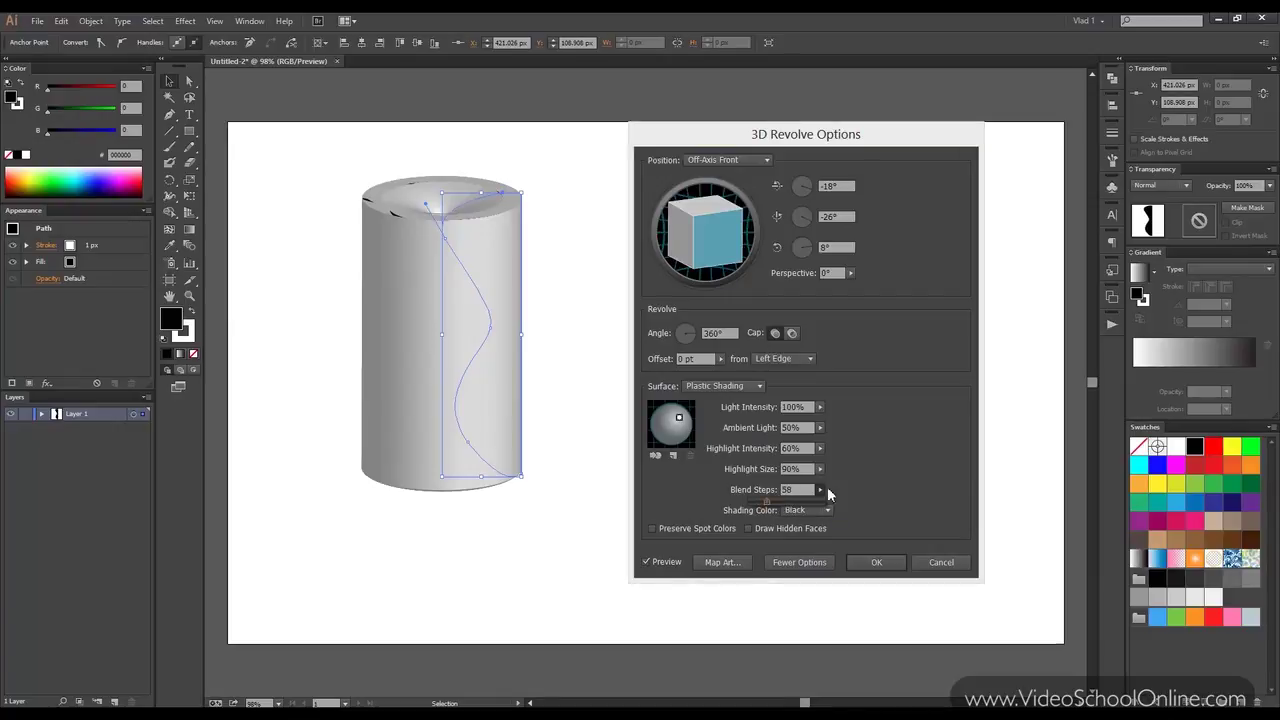
pyautogui.click(848, 464)
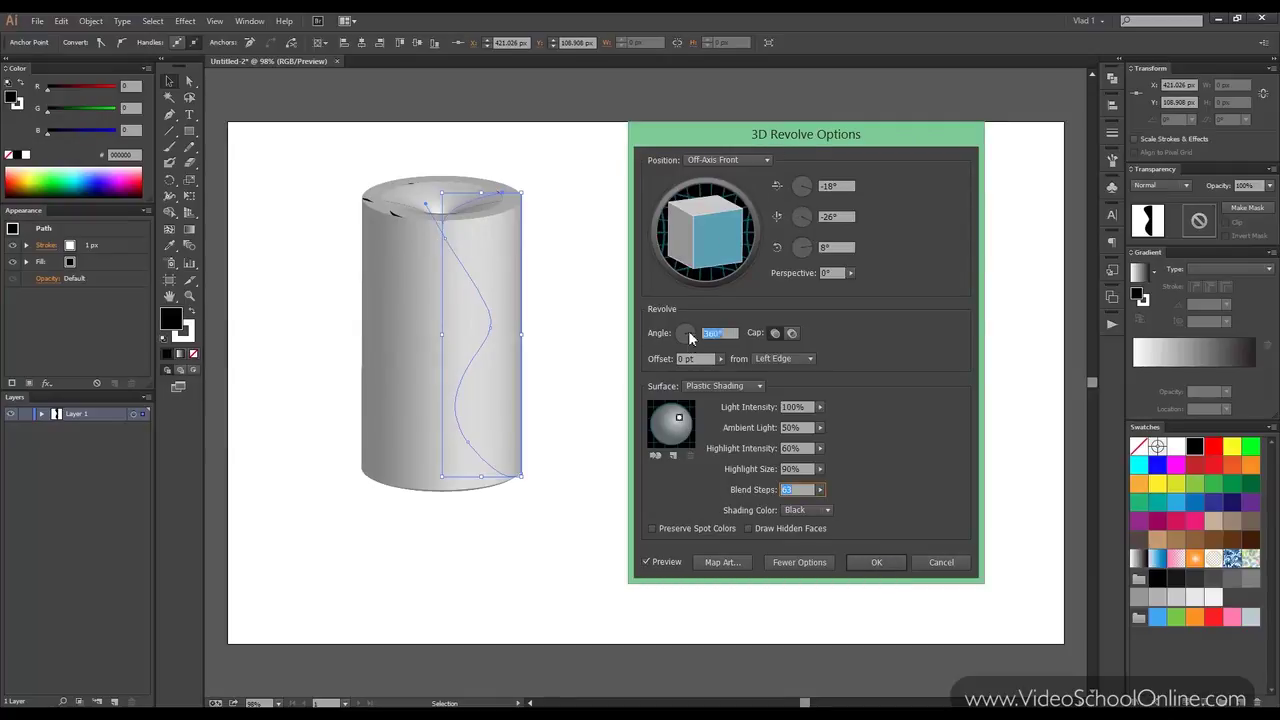
pyautogui.moveTo(688, 337); pyautogui.dragTo(695, 345)
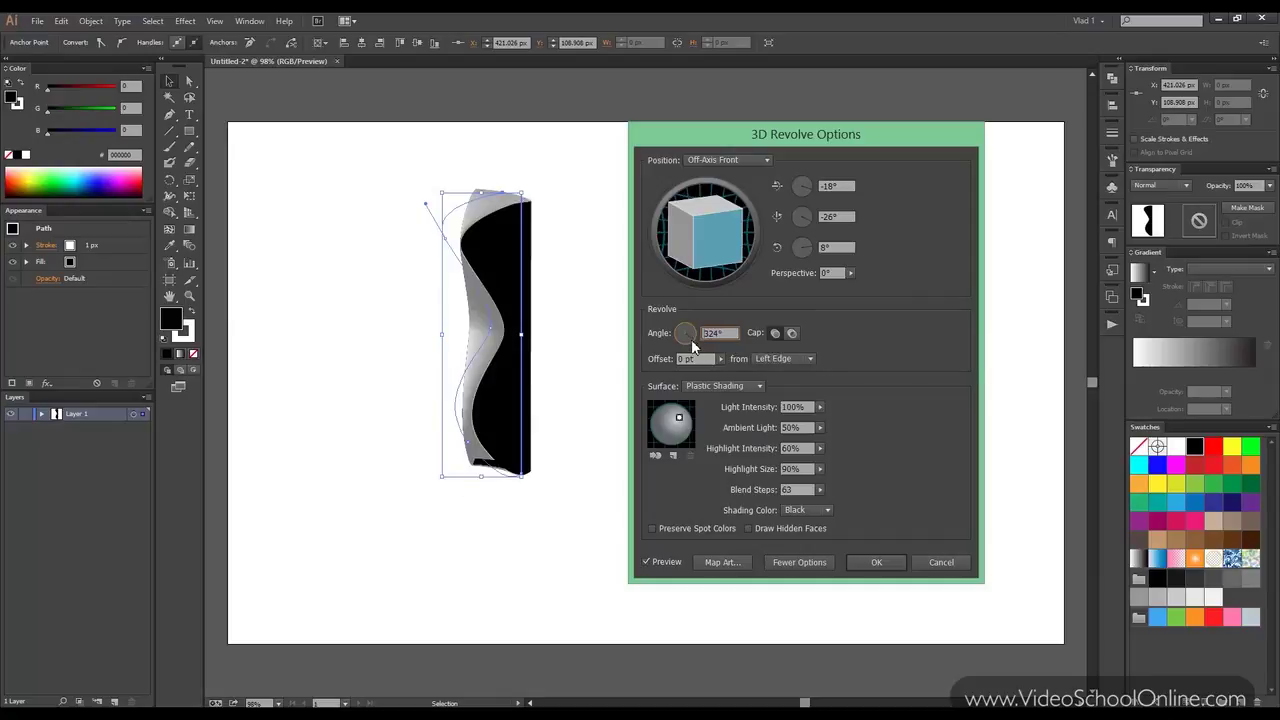
# Preview a 257° revolve offset 140 pt from its axis, then cancel the effect.
pyautogui.moveTo(690, 345); pyautogui.dragTo(685, 346)
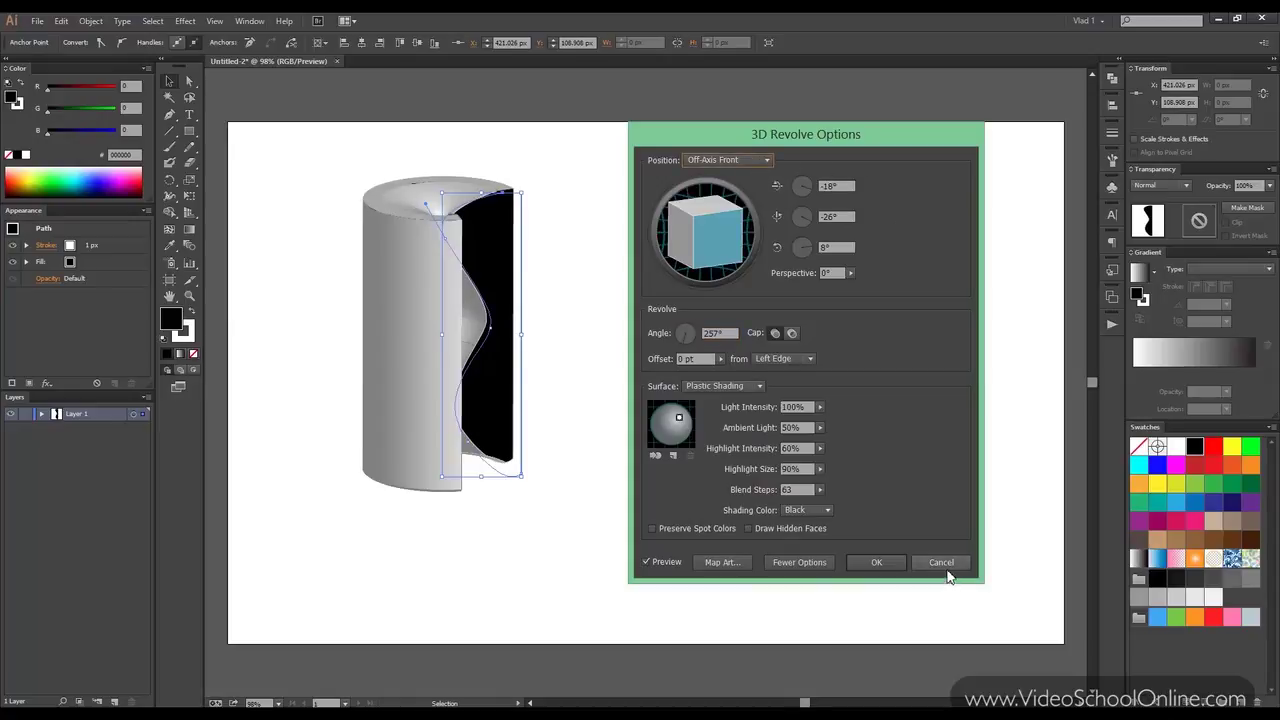
pyautogui.click(720, 358)
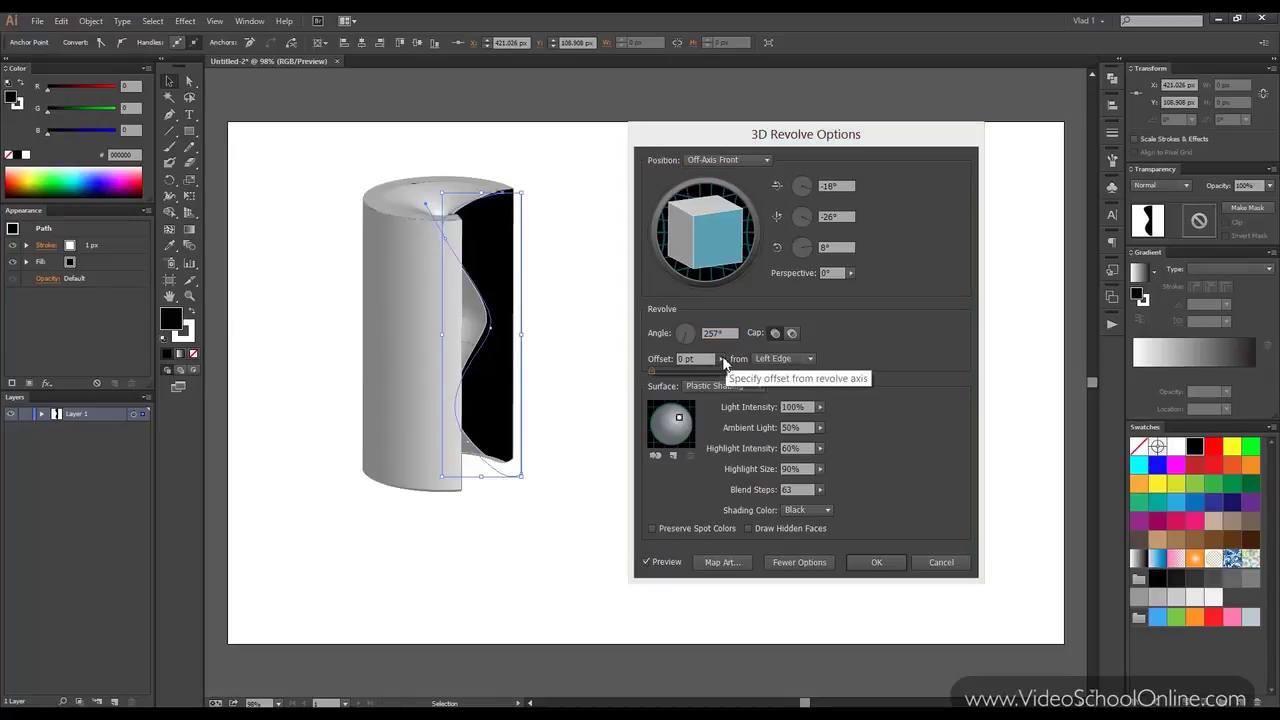
pyautogui.moveTo(651, 374); pyautogui.dragTo(666, 377)
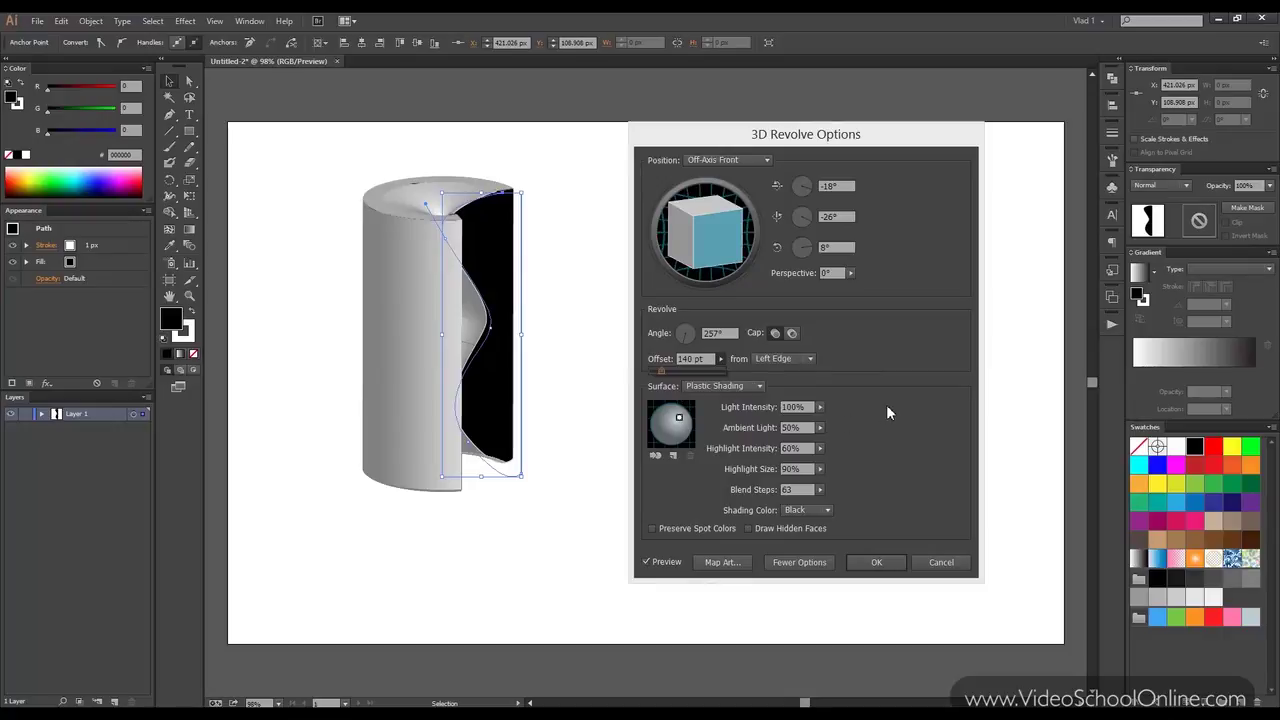
pyautogui.click(922, 558)
pyautogui.click(938, 564)
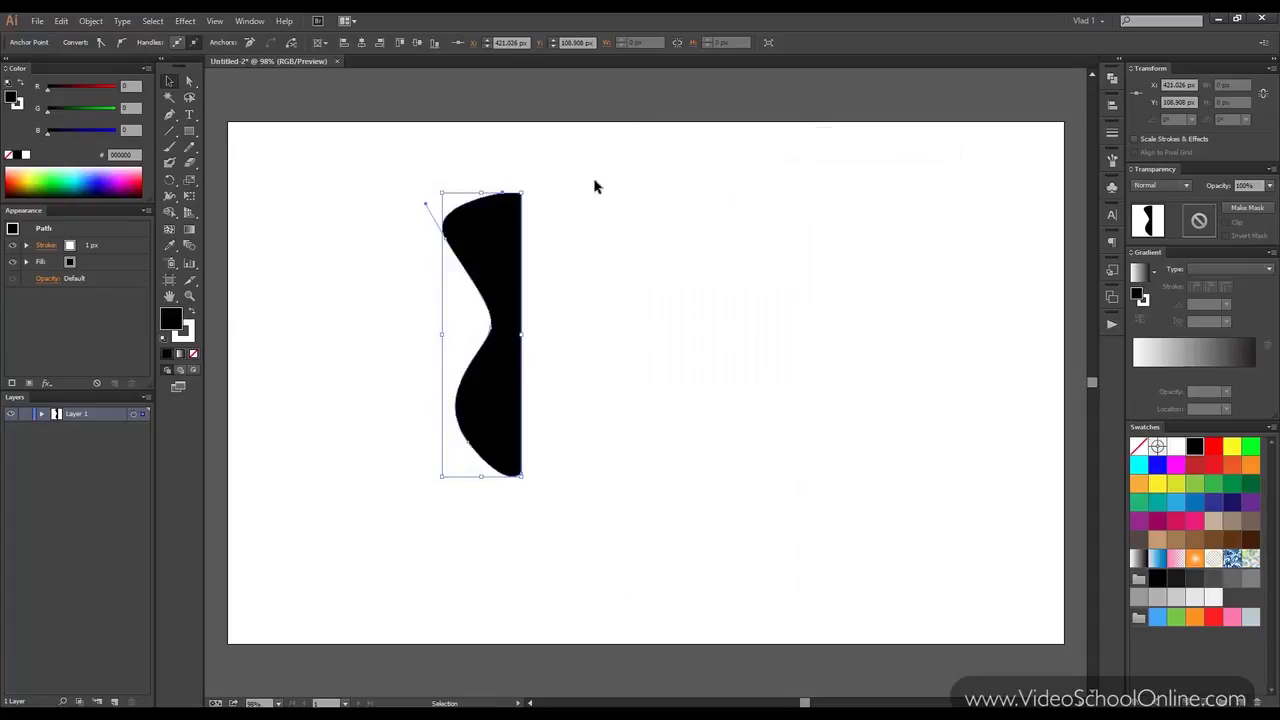
# Delete the wavy profile and draw a black rectangle near the upper left.
pyautogui.press('Delete')
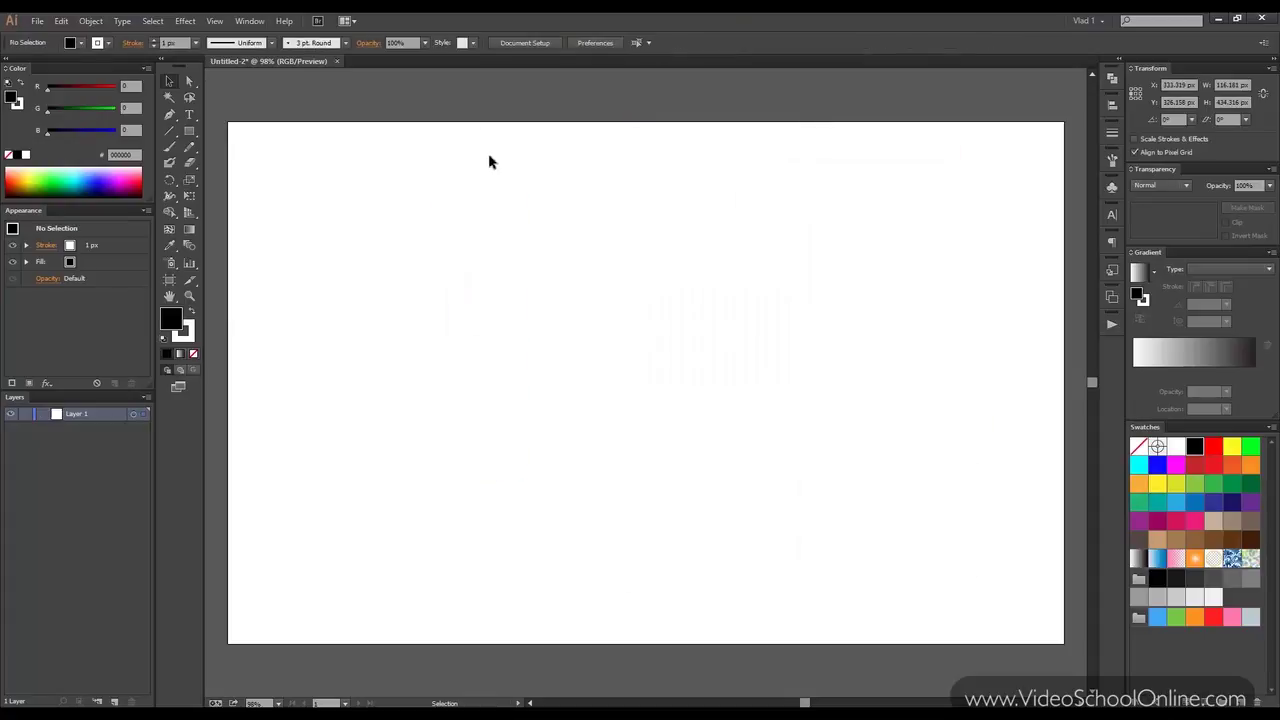
pyautogui.click(189, 130)
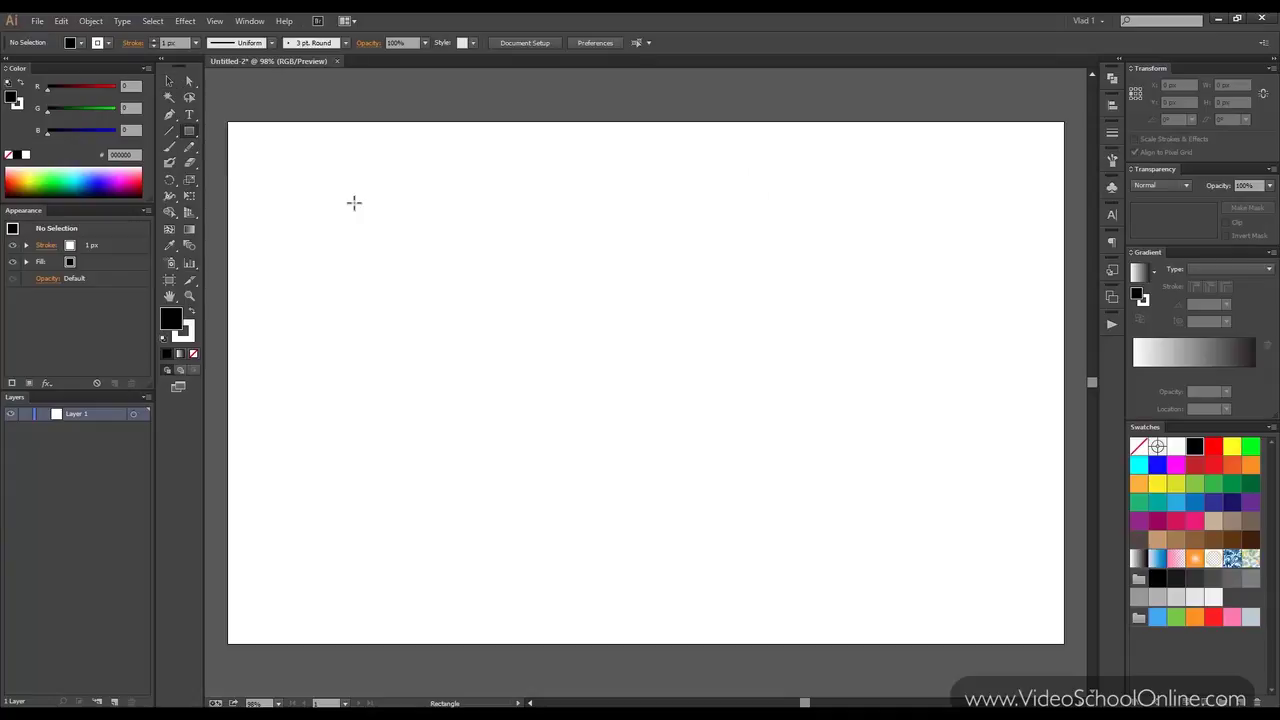
pyautogui.moveTo(354, 200); pyautogui.dragTo(481, 305)
pyautogui.click(170, 81)
# Preview a 3D Rotate on the rectangle with X at 37° and Z at -63°.
pyautogui.click(186, 21)
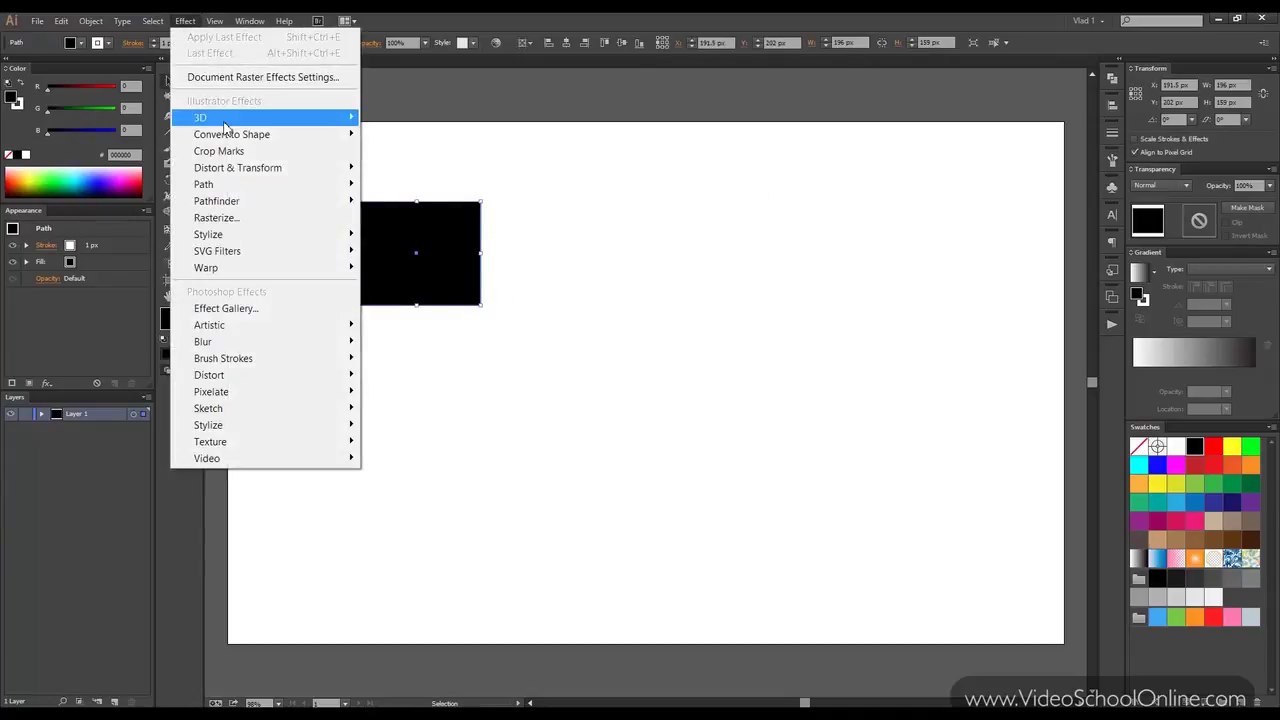
pyautogui.moveTo(345, 117)
pyautogui.click(426, 156)
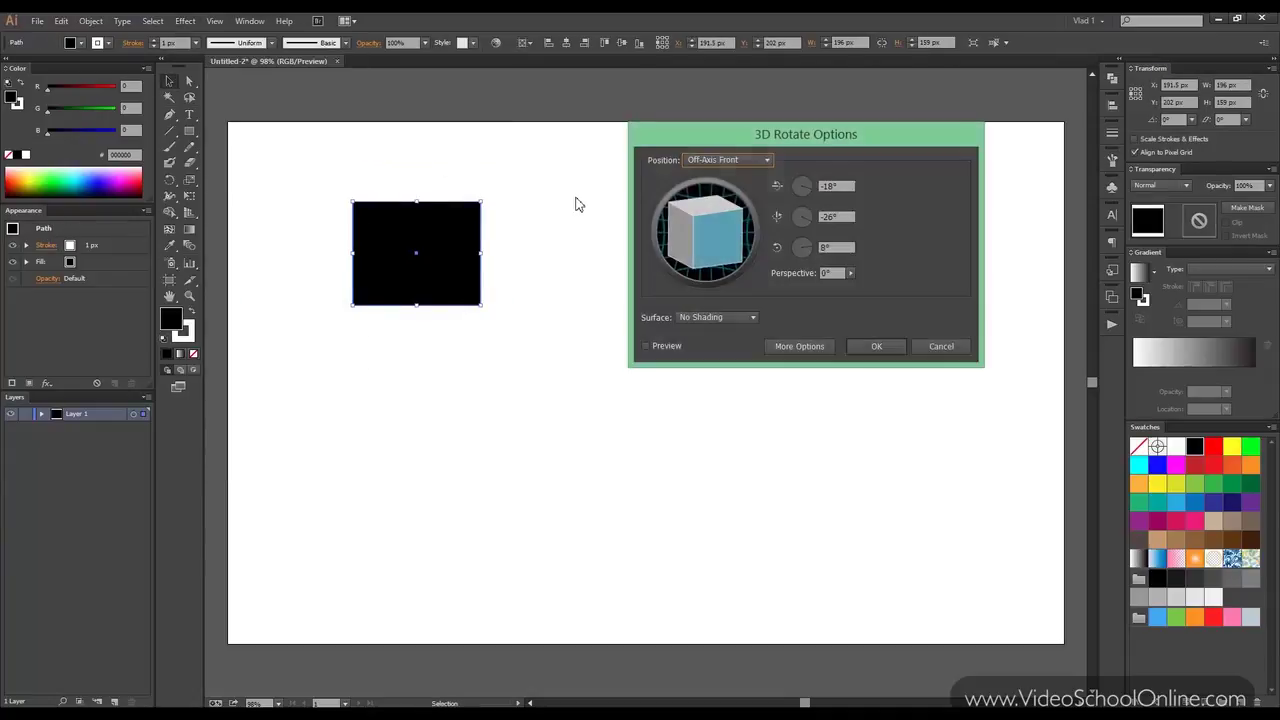
pyautogui.click(646, 346)
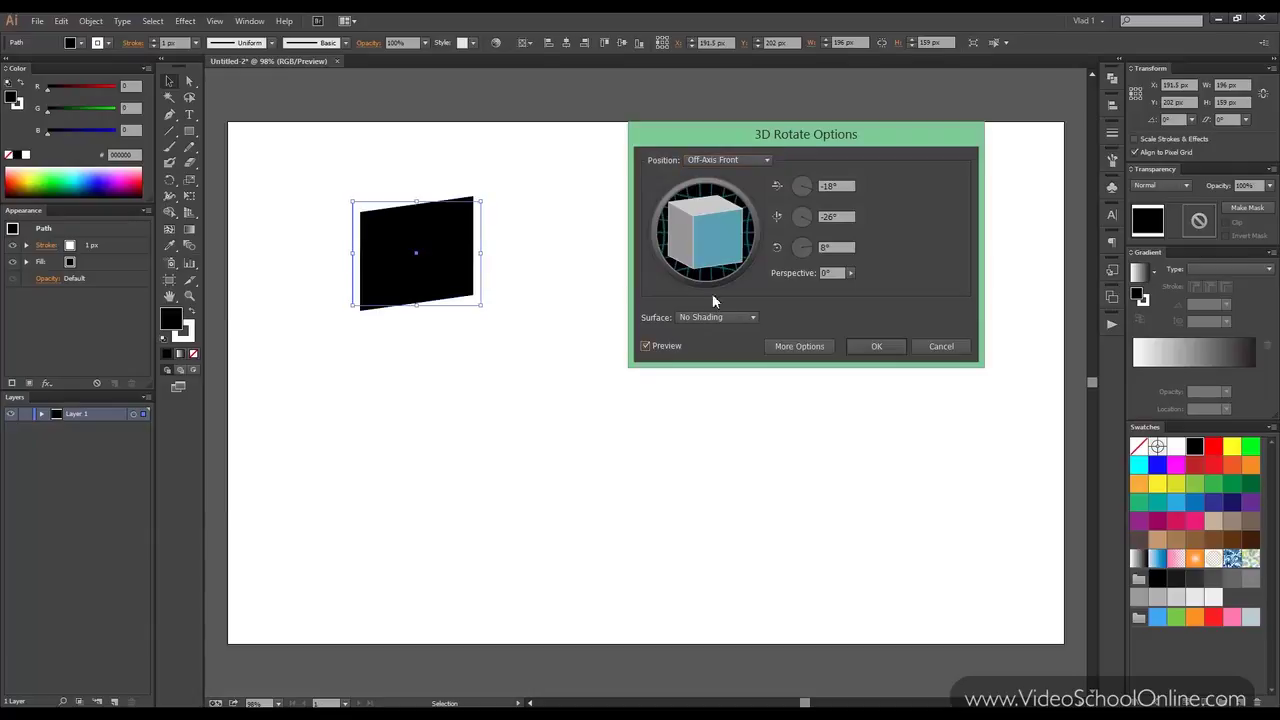
pyautogui.moveTo(809, 183); pyautogui.dragTo(826, 286)
pyautogui.click(850, 273)
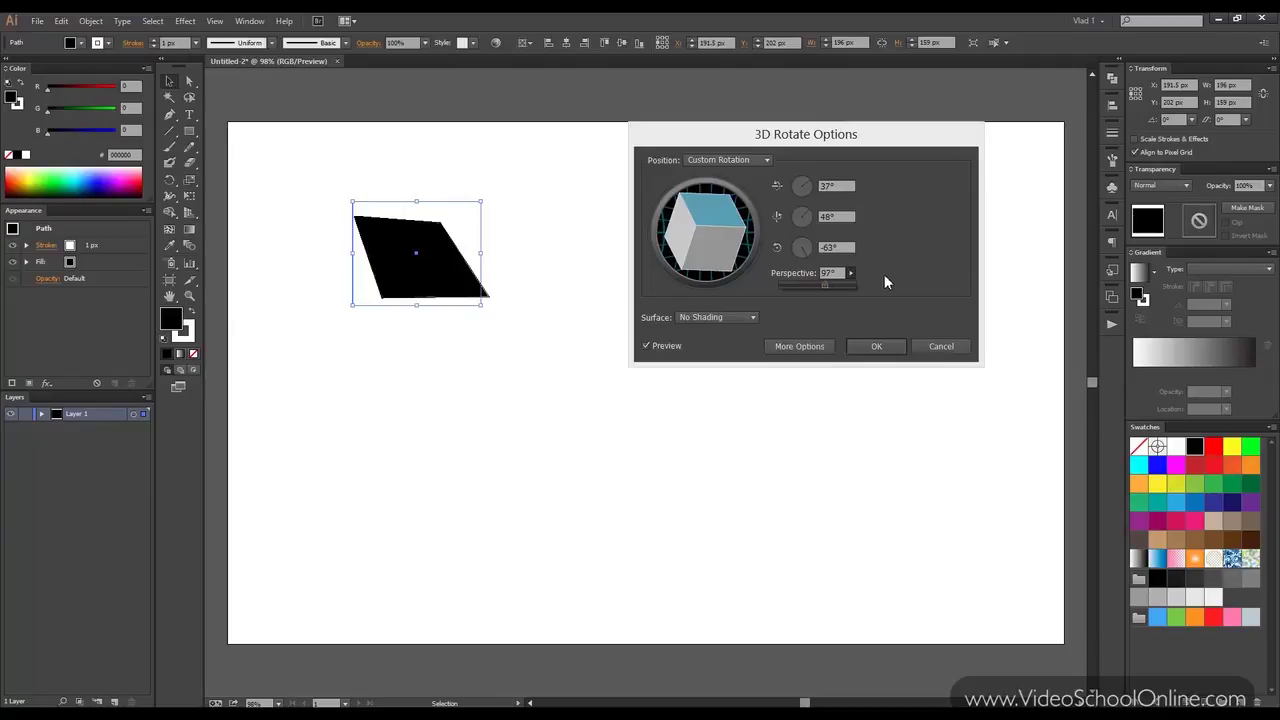
# Keep No Shading as the surface, view the extra options, then cancel the rotation.
pyautogui.click(737, 318)
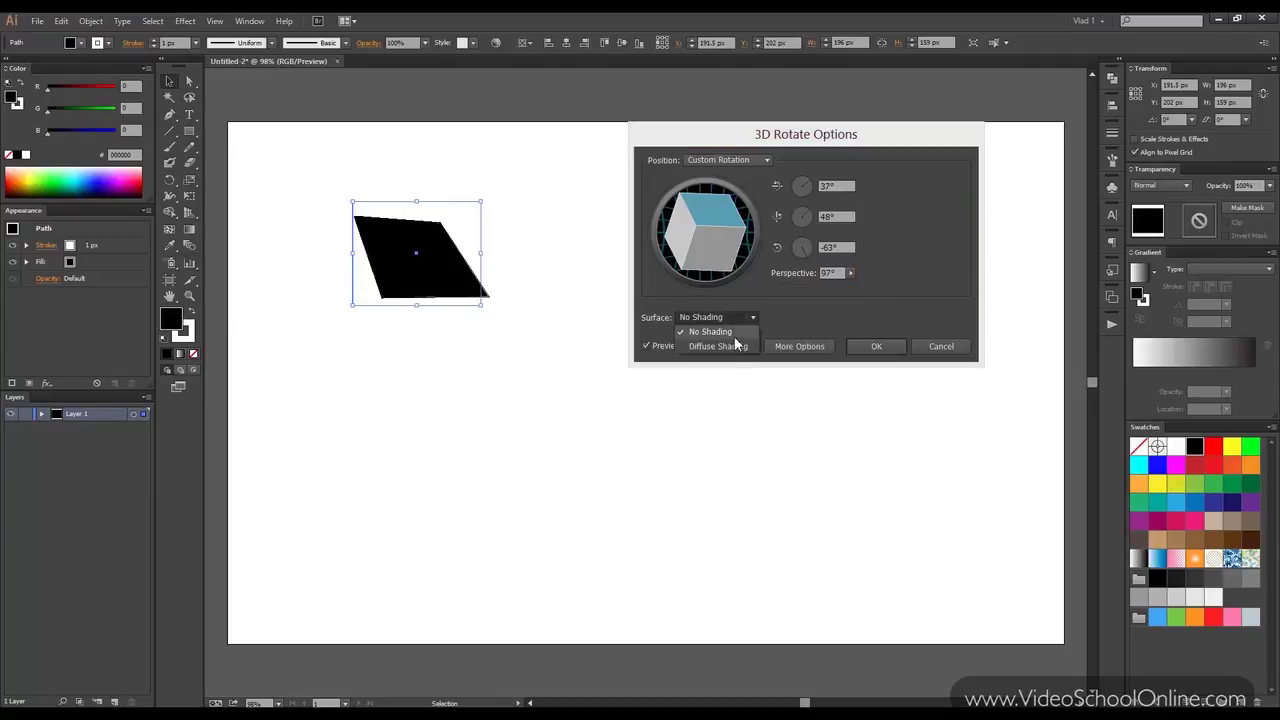
pyautogui.click(734, 333)
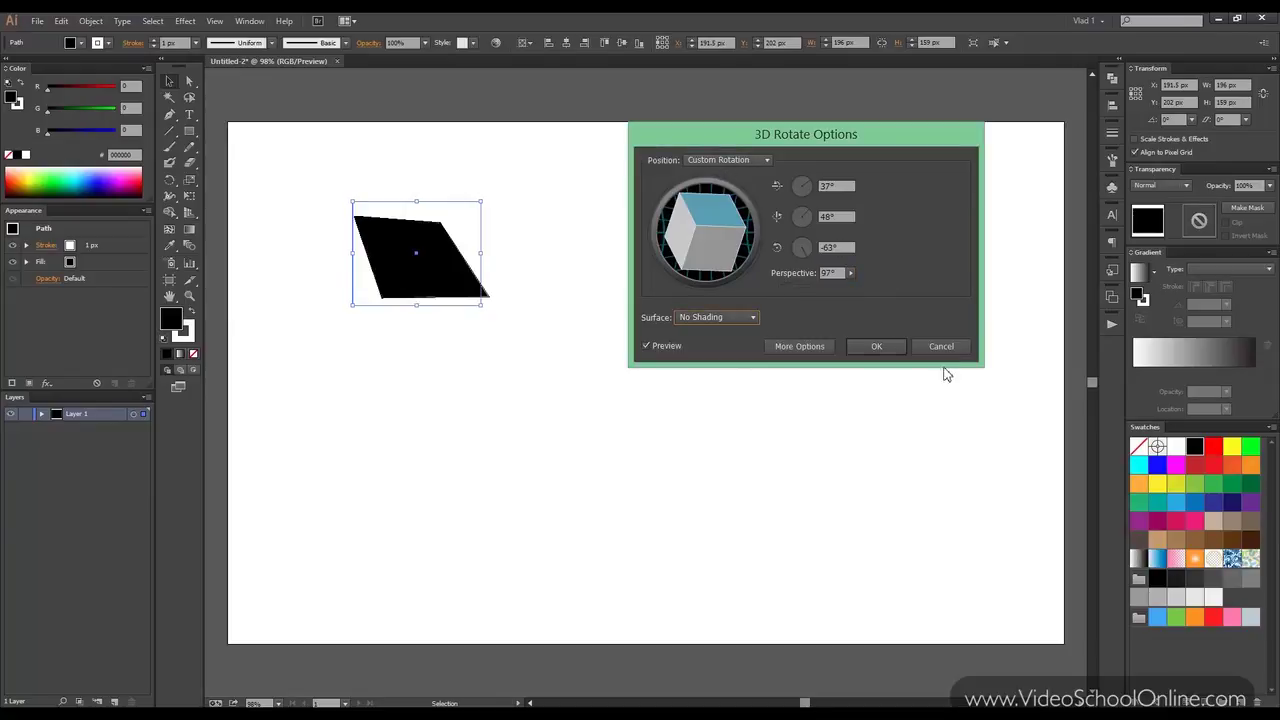
pyautogui.click(806, 346)
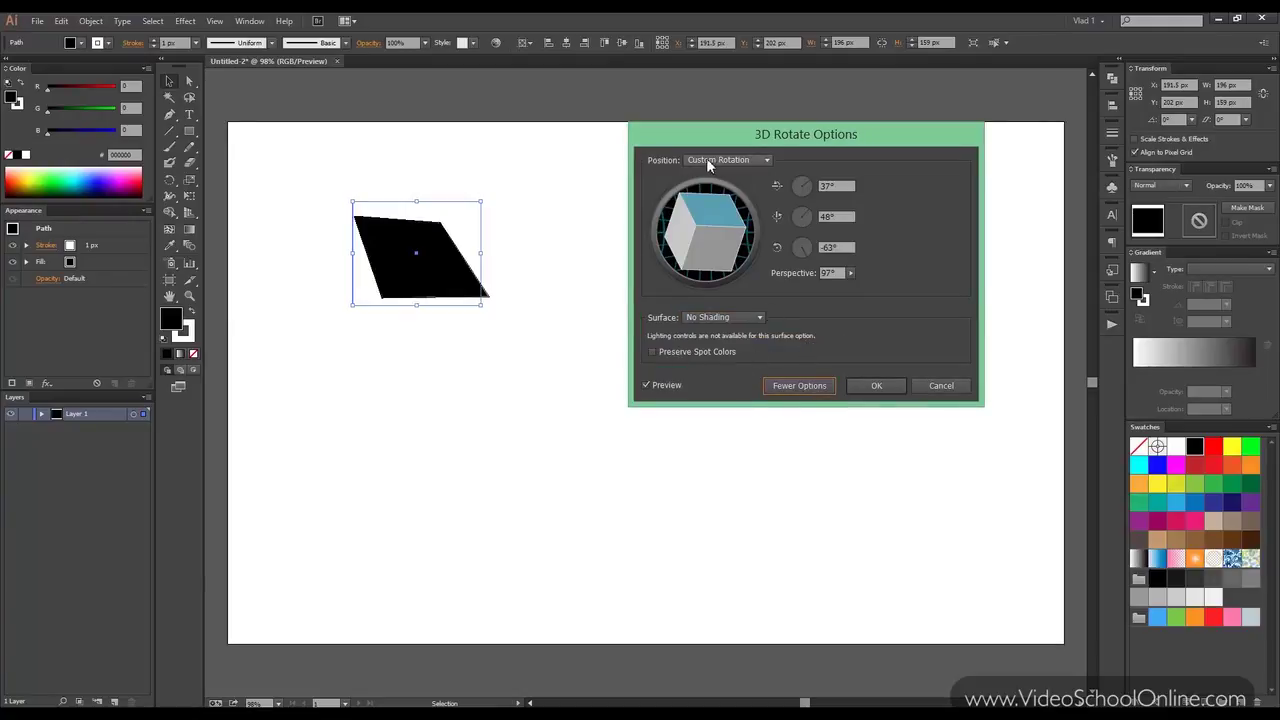
pyautogui.click(940, 386)
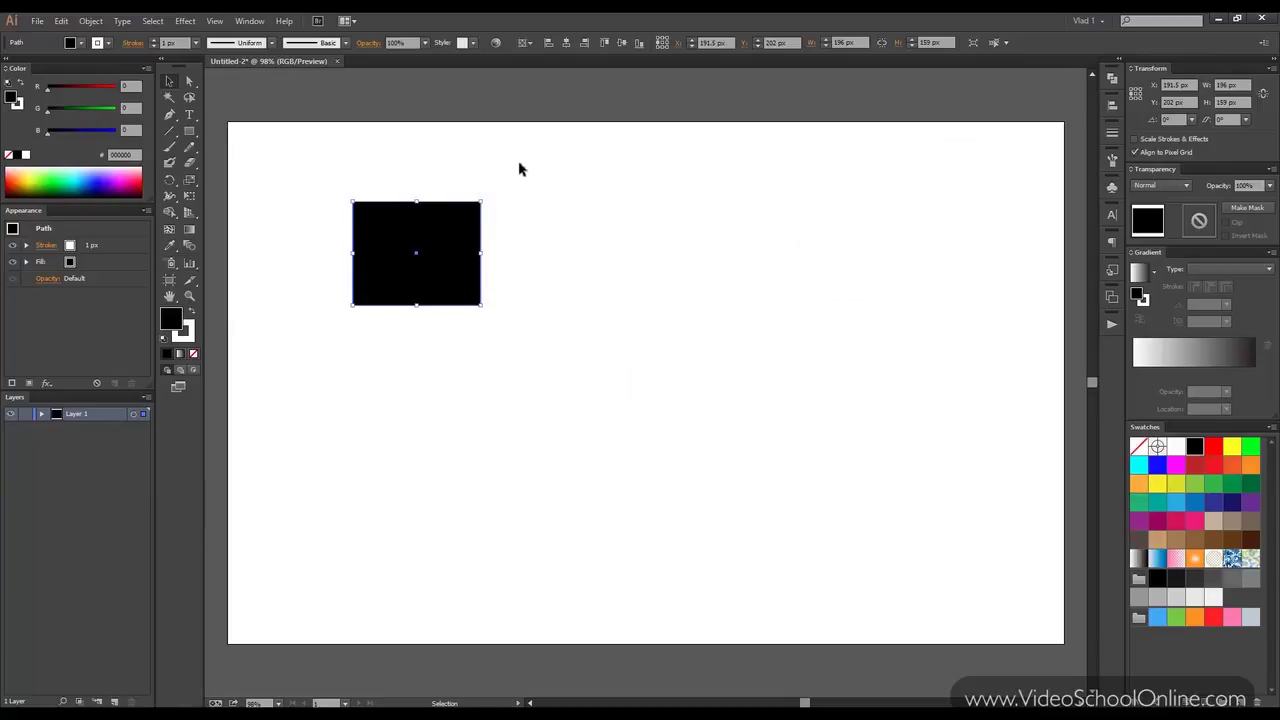
# Dismiss the Effect menu without choosing anything and reselect the black rectangle.
pyautogui.click(186, 21)
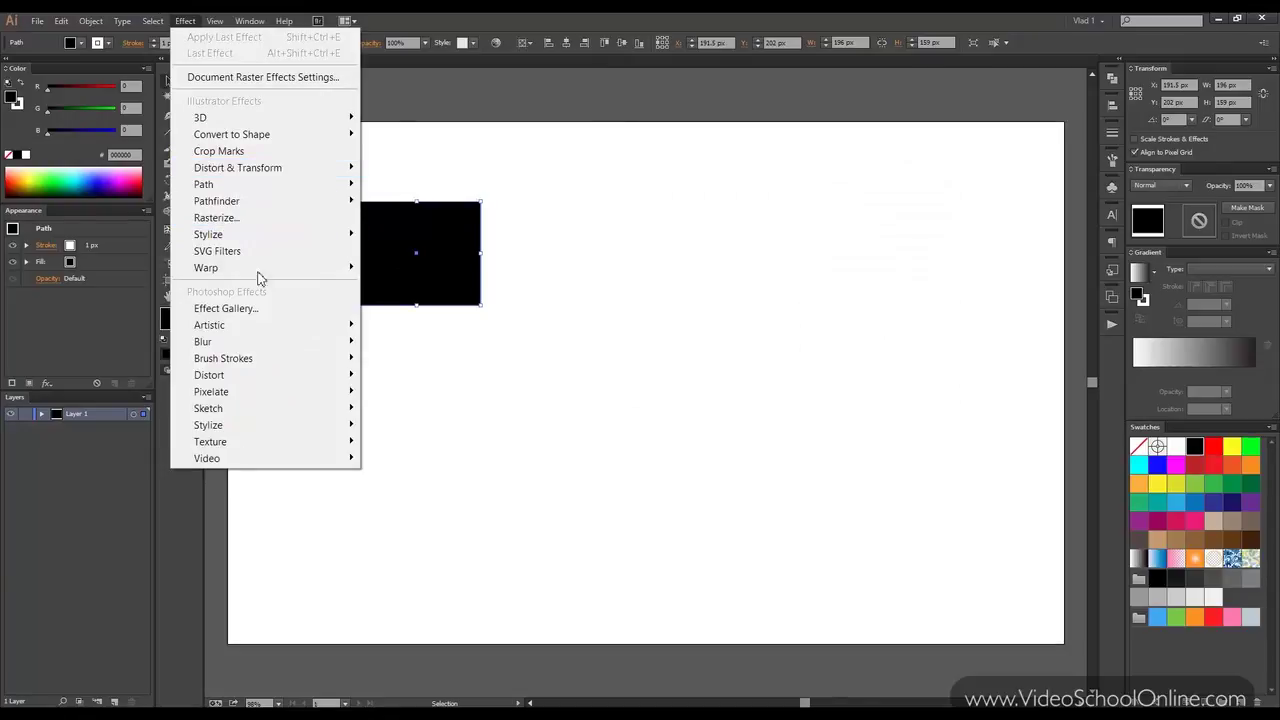
pyautogui.click(560, 240)
pyautogui.click(484, 240)
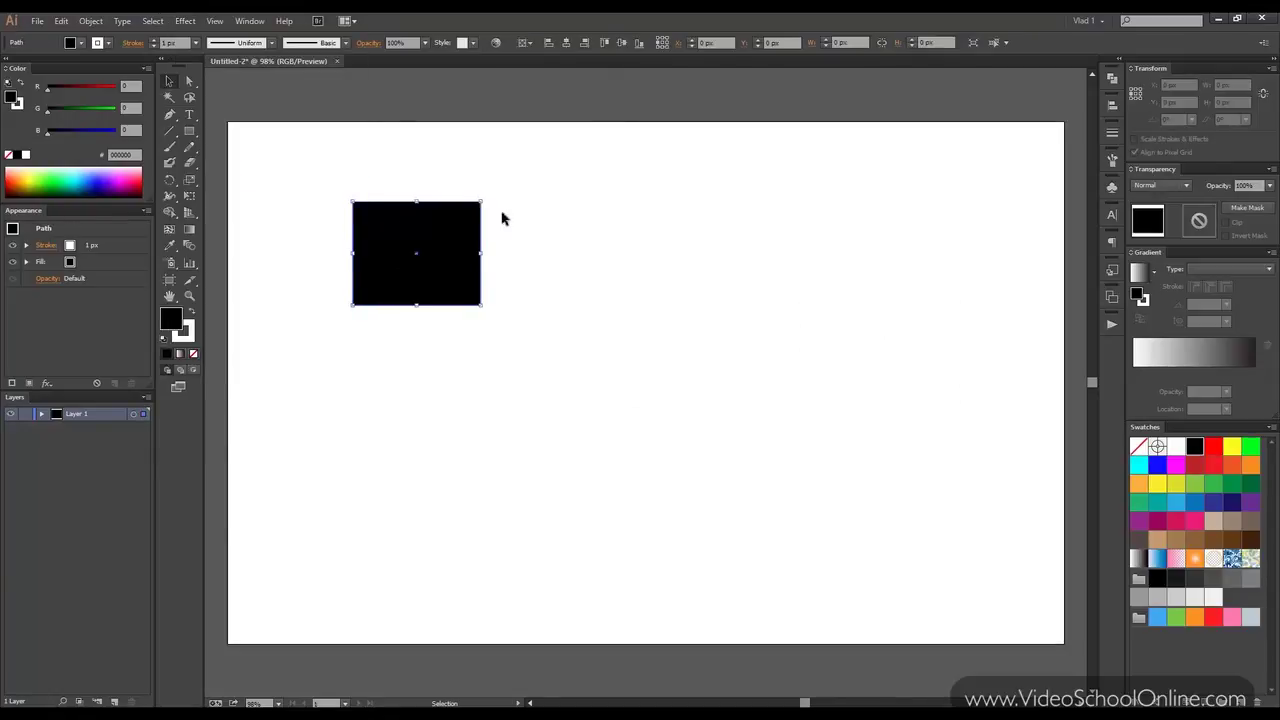